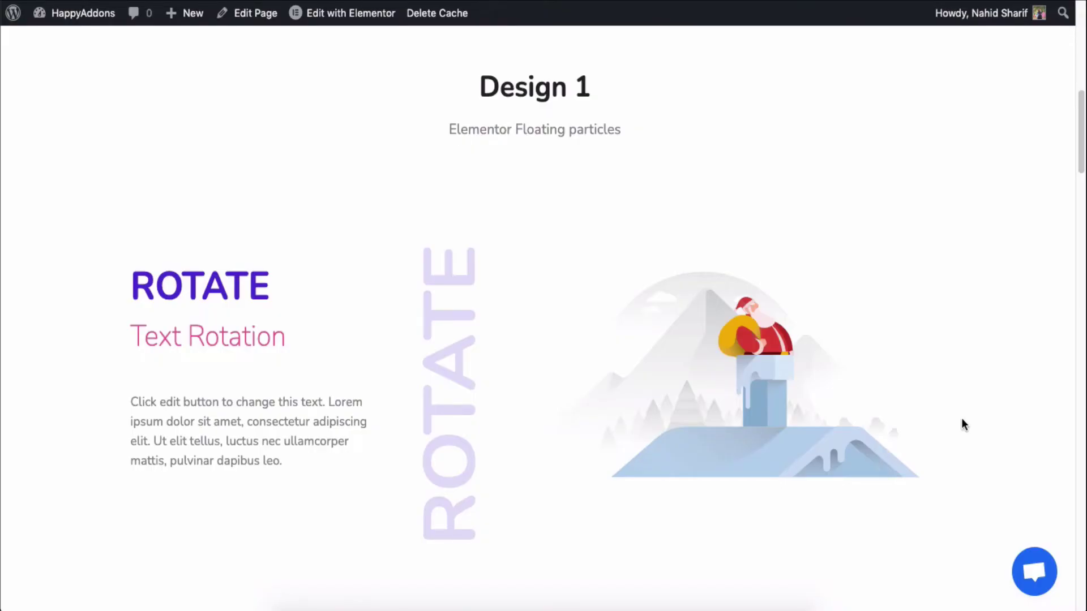
Step: Scroll through the Design 1–4 transform demos and back up to the page introduction
{"action": "scroll", "coordinate": [962, 425], "scroll_direction": "down", "scroll_amount": 5}
{"action": "scroll", "coordinate": [961, 420], "scroll_direction": "down", "scroll_amount": 15}
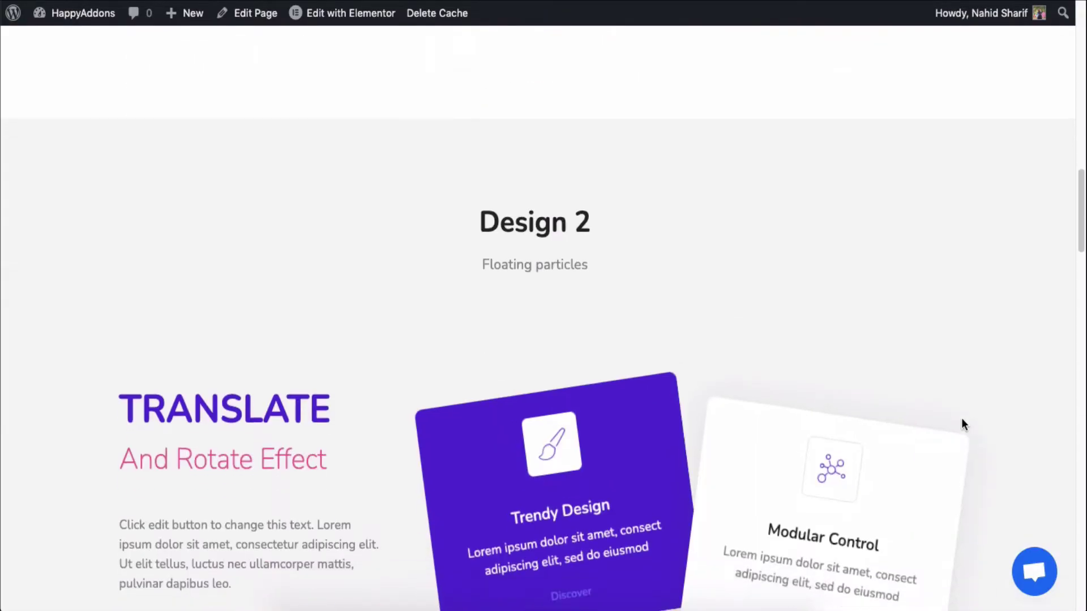
{"action": "scroll", "coordinate": [964, 424], "scroll_direction": "down", "scroll_amount": 15}
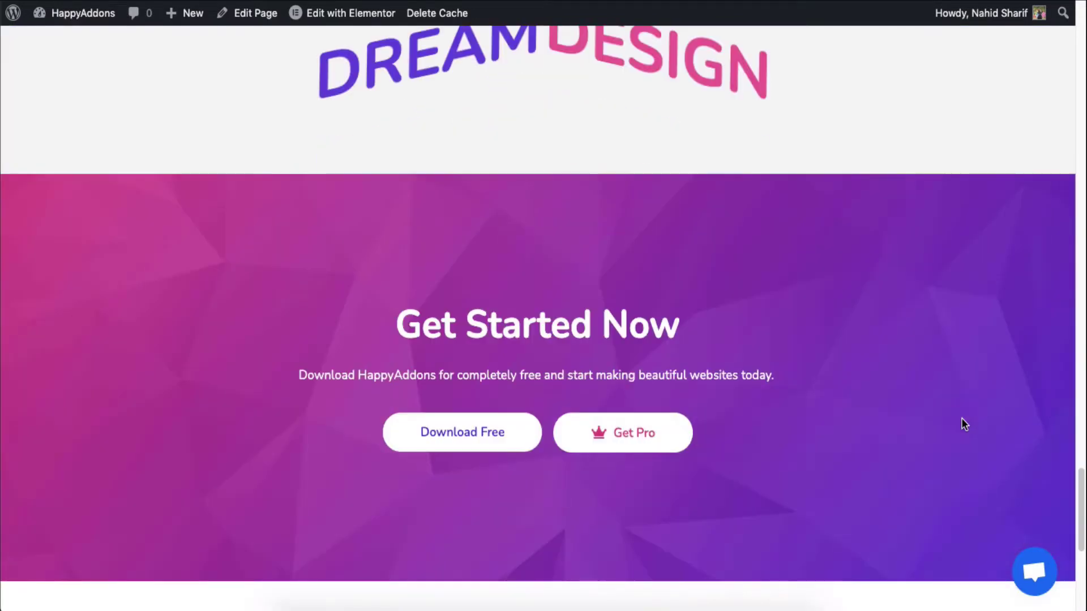
{"action": "scroll", "coordinate": [964, 424], "scroll_direction": "up", "scroll_amount": 15}
{"action": "scroll", "coordinate": [964, 424], "scroll_direction": "up", "scroll_amount": 10}
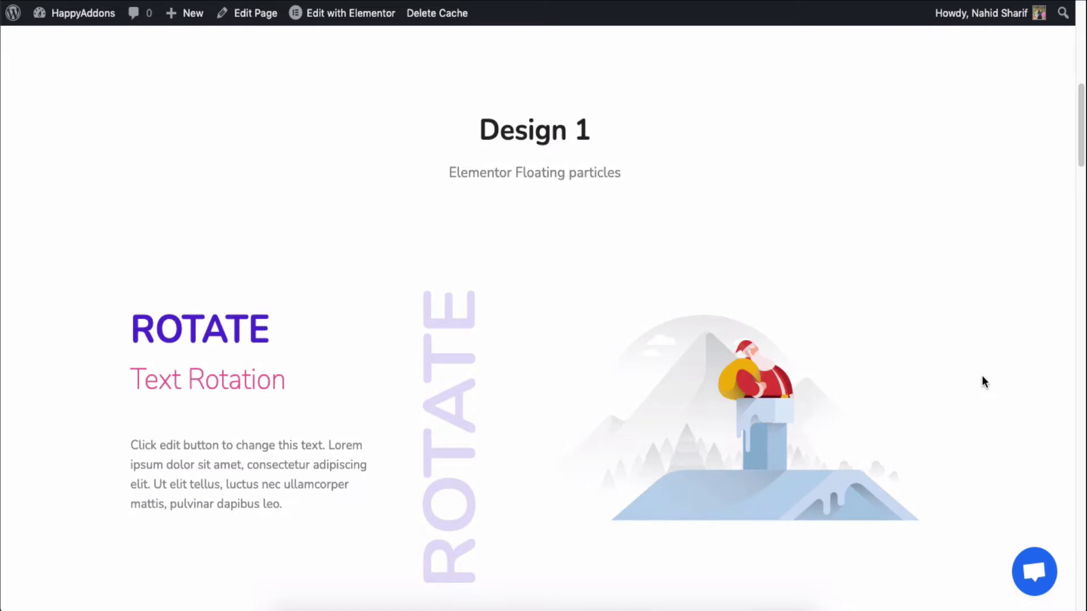
{"action": "scroll", "coordinate": [981, 377], "scroll_direction": "up", "scroll_amount": 8}
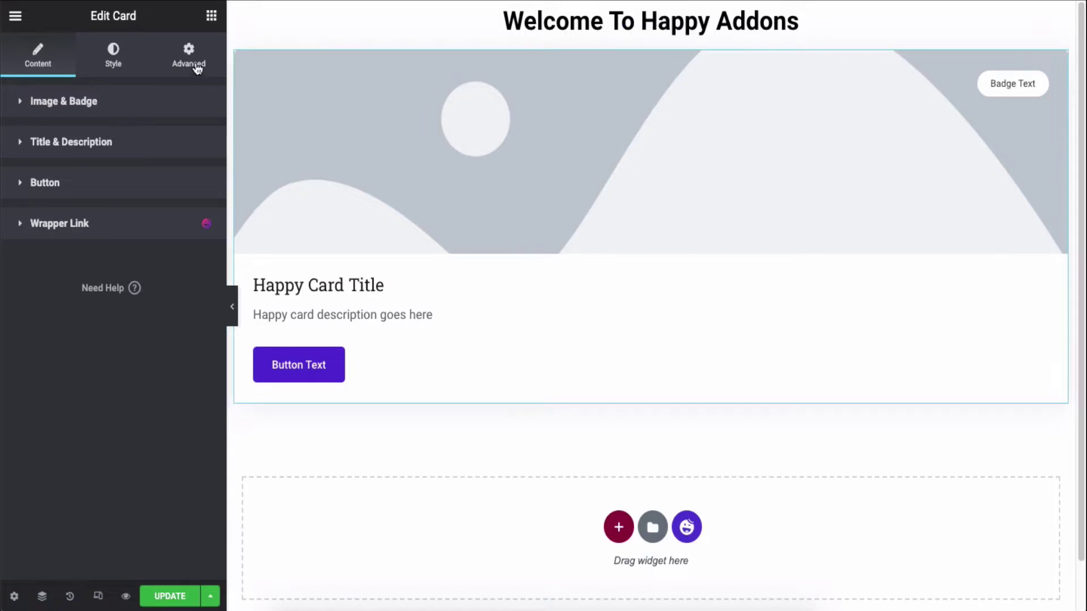
Step: Switch the Happy Card's Advanced CSS Transform setting to YES
{"action": "left_click", "coordinate": [193, 64]}
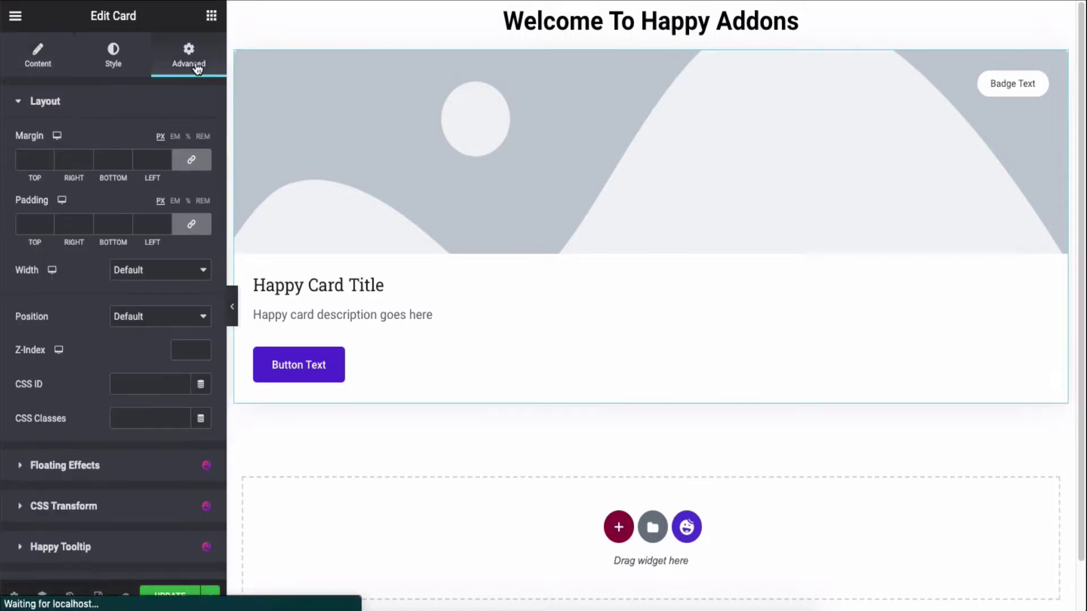
{"action": "left_click", "coordinate": [180, 103]}
{"action": "left_click", "coordinate": [169, 184]}
{"action": "left_click", "coordinate": [187, 219]}
{"action": "scroll", "coordinate": [185, 230], "scroll_direction": "down", "scroll_amount": 1}
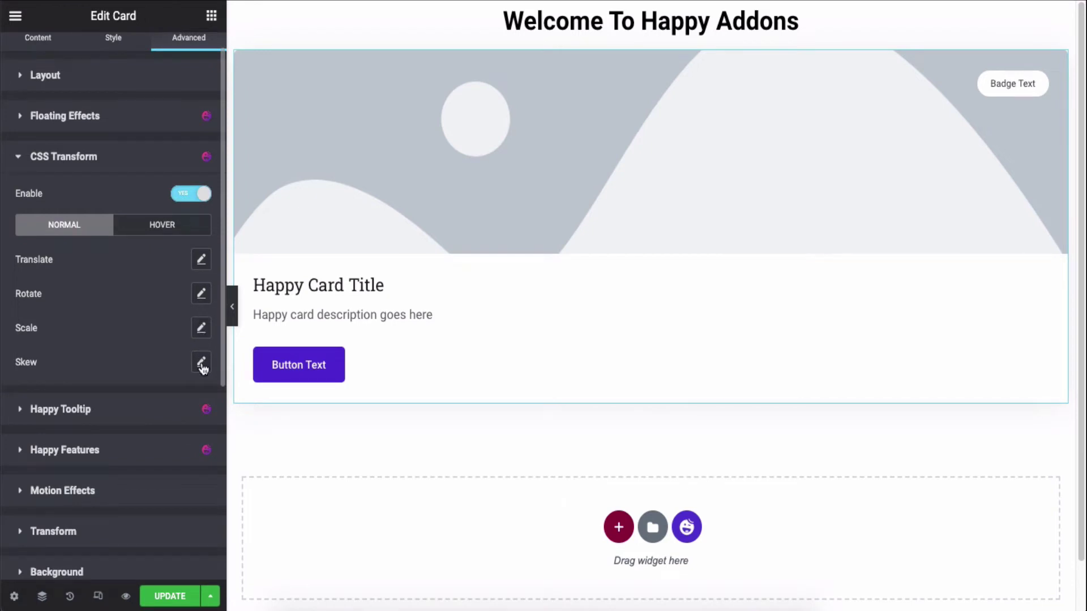
{"action": "left_click", "coordinate": [192, 161]}
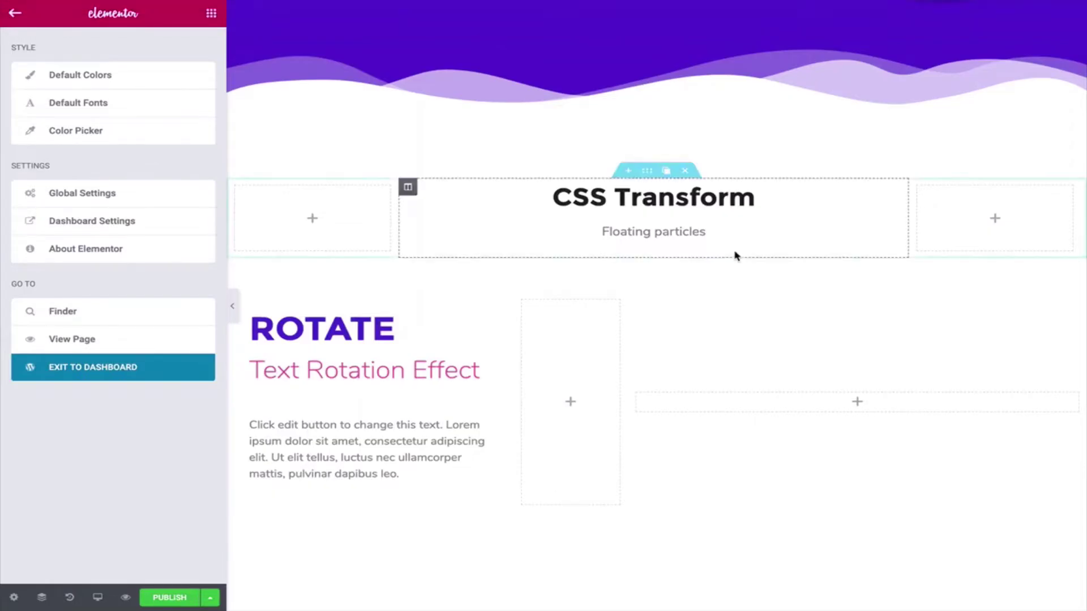
Step: Copy the ROTATE heading and paste it into the empty neighbouring column
{"action": "scroll", "coordinate": [734, 256], "scroll_direction": "up", "scroll_amount": 1}
{"action": "right_click", "coordinate": [482, 361]}
{"action": "left_click", "coordinate": [513, 415]}
{"action": "right_click", "coordinate": [560, 385]}
{"action": "left_click", "coordinate": [590, 400]}
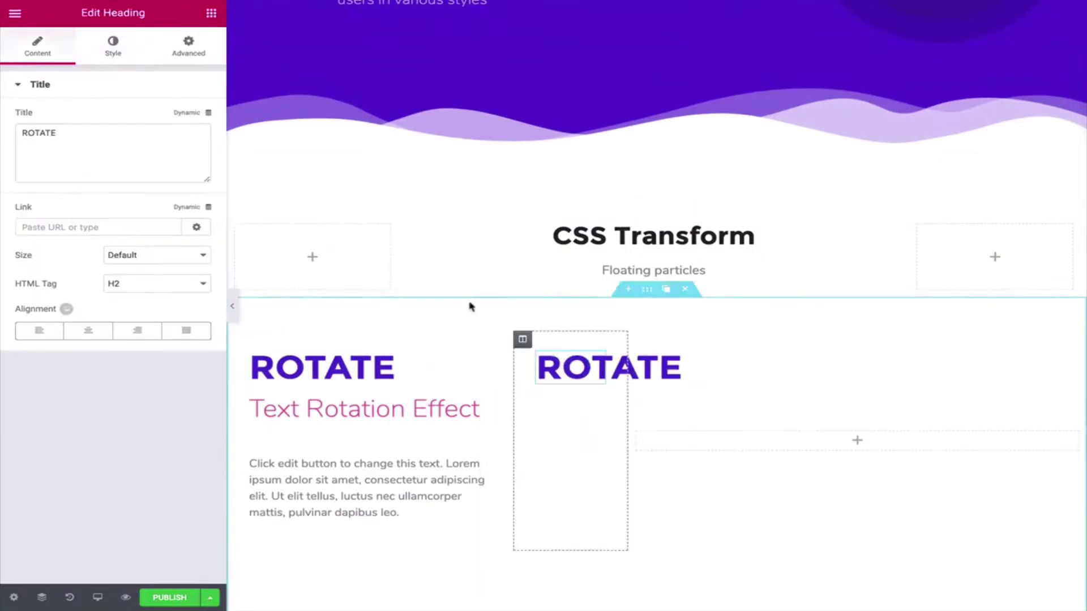
Step: Change the copied heading's typography font size from 48 to 96
{"action": "left_click", "coordinate": [113, 45]}
{"action": "left_click", "coordinate": [192, 146]}
{"action": "double_click", "coordinate": [180, 227]}
{"action": "type", "text": "96"}
{"action": "left_click", "coordinate": [134, 157]}
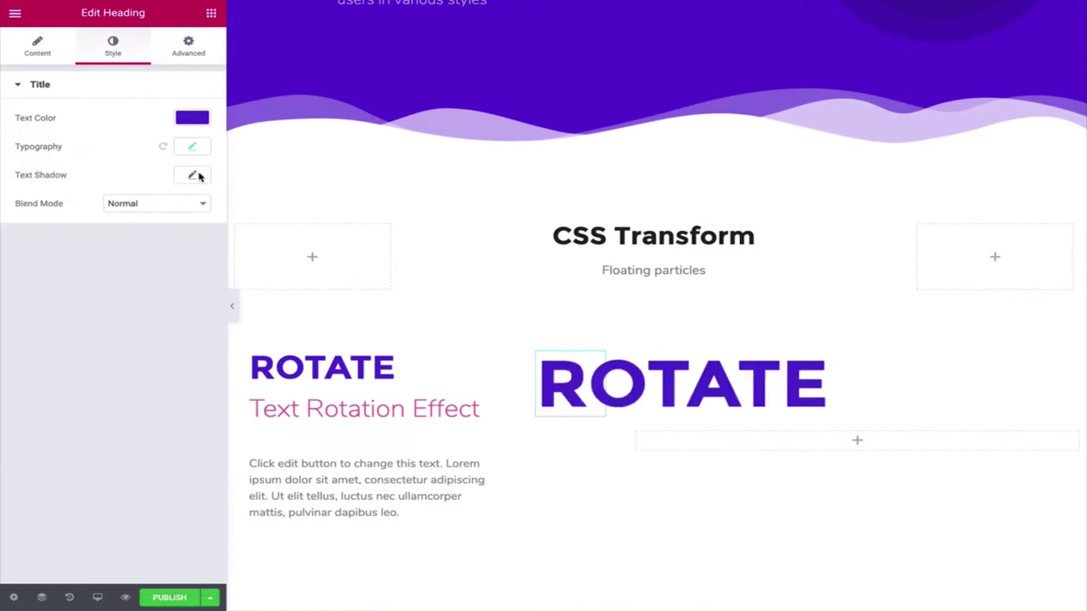
Step: Turn on Happy Effects CSS Transform for the copied heading
{"action": "left_click", "coordinate": [195, 53]}
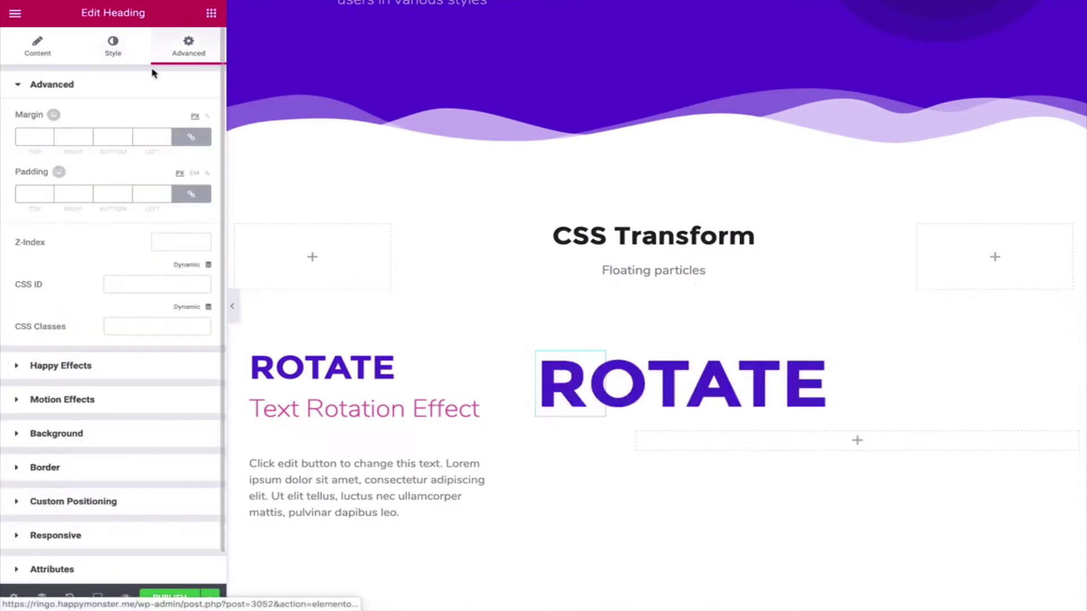
{"action": "left_click", "coordinate": [84, 92]}
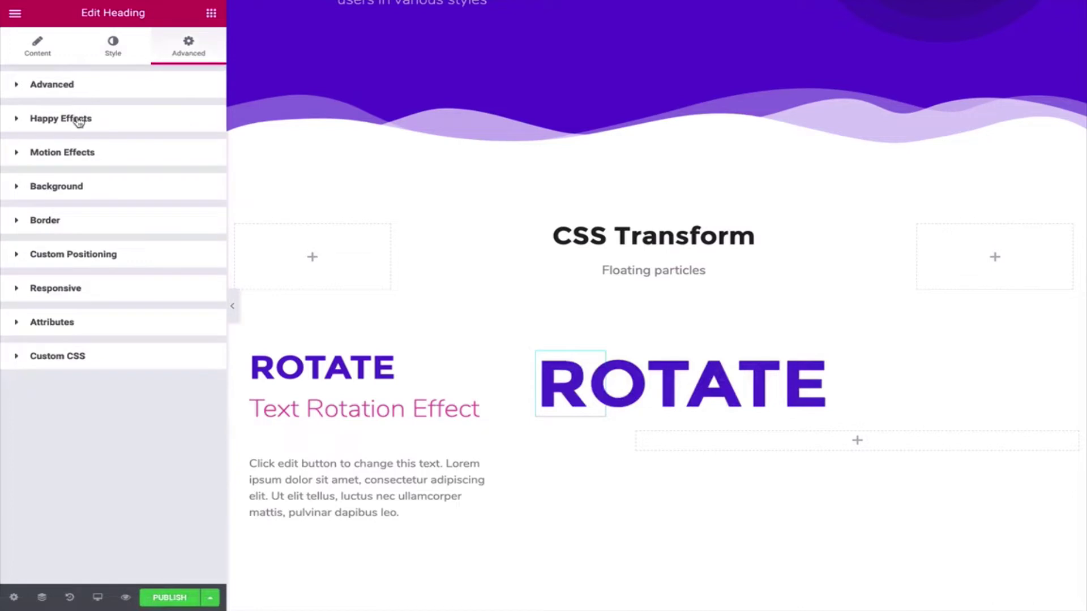
{"action": "left_click", "coordinate": [79, 120]}
{"action": "left_click", "coordinate": [192, 184]}
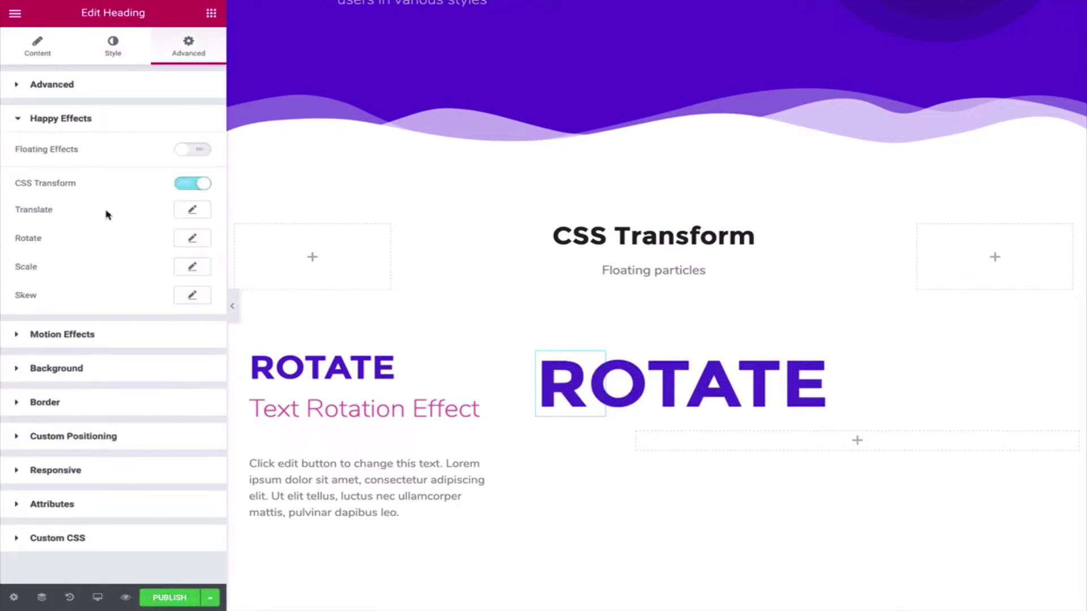
Step: Rotate the copied heading to -90 on the Z axis
{"action": "left_click", "coordinate": [192, 238]}
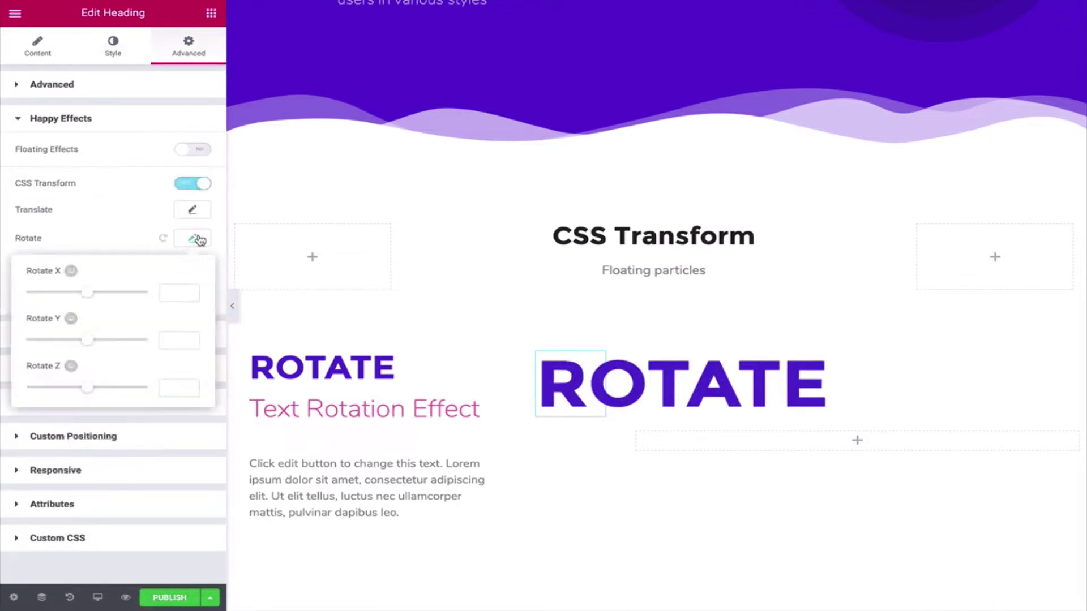
{"action": "left_click_drag", "start_coordinate": [100, 389], "coordinate": [57, 390]}
{"action": "left_click", "coordinate": [172, 389]}
{"action": "type", "text": "0"}
{"action": "key", "text": "BackSpace"}
{"action": "left_click", "coordinate": [110, 248]}
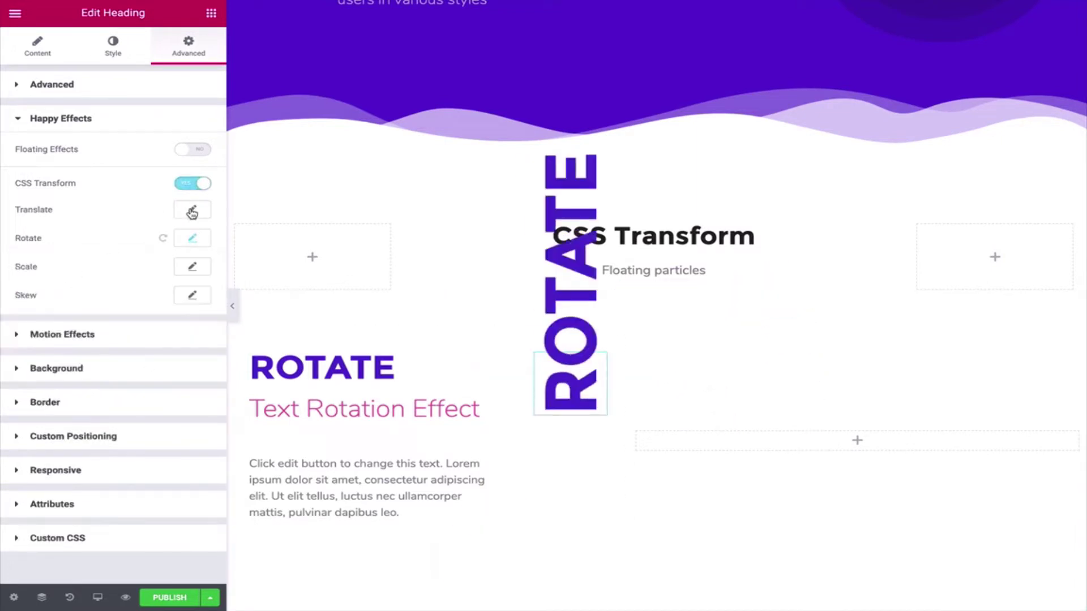
Step: Clear Translate X and shift the vertical heading down along Translate Y
{"action": "left_click", "coordinate": [192, 209]}
{"action": "left_click_drag", "start_coordinate": [87, 264], "coordinate": [86, 264]}
{"action": "double_click", "coordinate": [177, 265]}
{"action": "key", "text": "BackSpace"}
{"action": "left_click_drag", "start_coordinate": [86, 311], "coordinate": [95, 313]}
{"action": "double_click", "coordinate": [170, 312]}
{"action": "type", "text": "130"}
{"action": "left_click_drag", "start_coordinate": [94, 315], "coordinate": [101, 317]}
{"action": "left_click", "coordinate": [113, 199]}
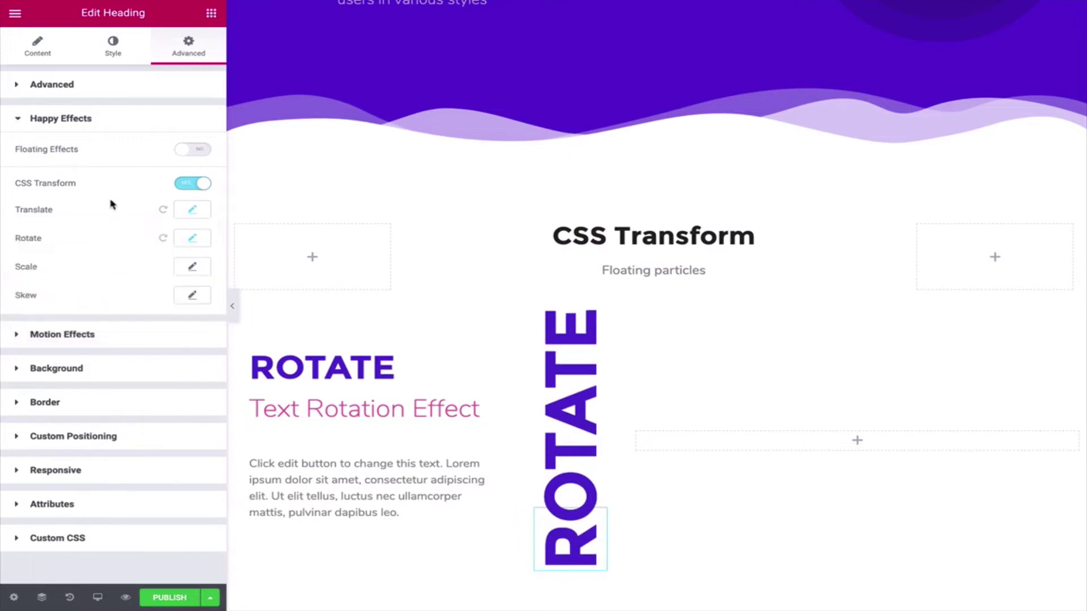
Step: Lower the heading text colour's alpha to a pale translucent purple
{"action": "left_click", "coordinate": [113, 46]}
{"action": "left_click", "coordinate": [192, 147]}
{"action": "left_click", "coordinate": [192, 118]}
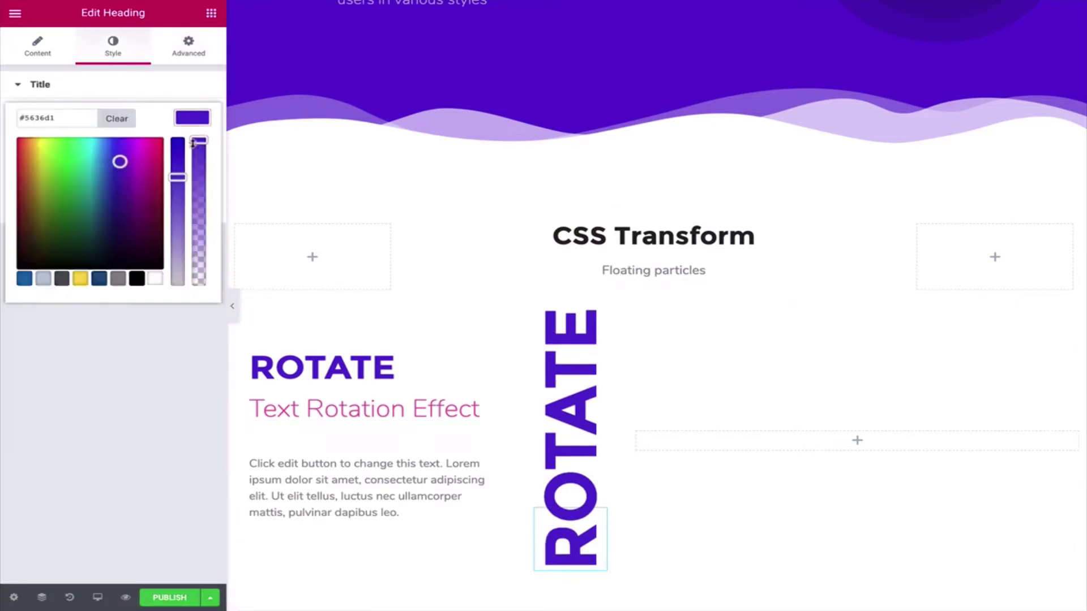
{"action": "left_click_drag", "start_coordinate": [202, 142], "coordinate": [199, 244]}
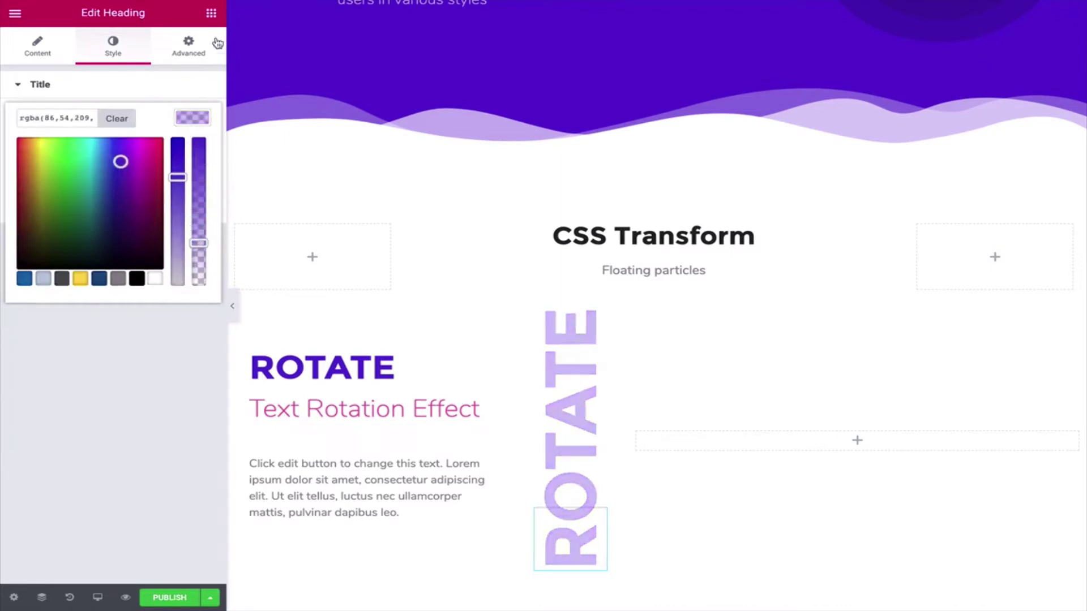
{"action": "left_click", "coordinate": [208, 20]}
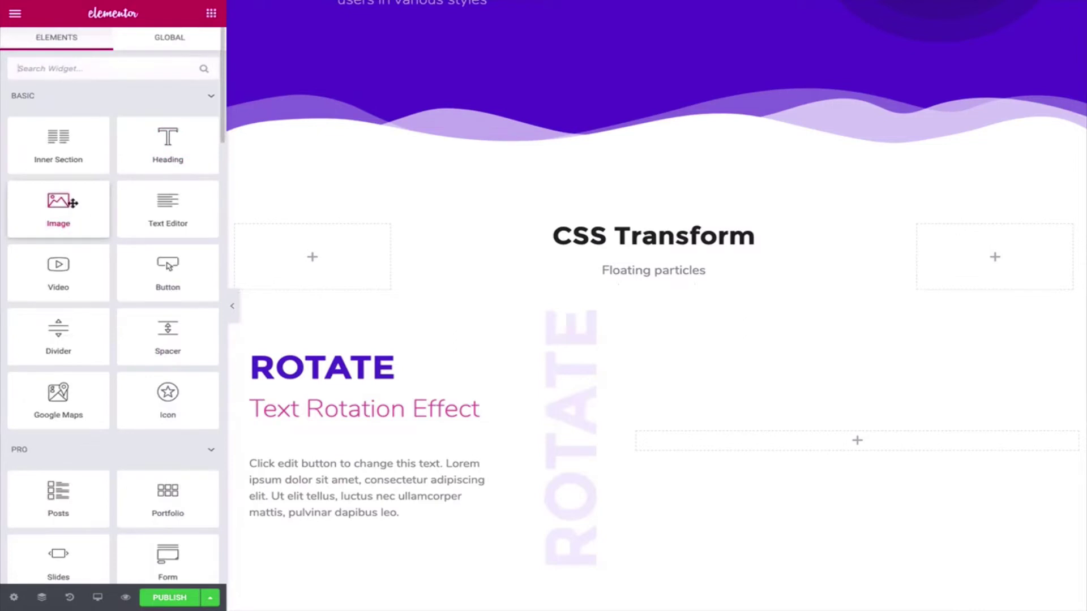
Step: Add an Image widget in the right column with the VR-headset illustration from the Media Library
{"action": "left_click_drag", "start_coordinate": [69, 202], "coordinate": [882, 439]}
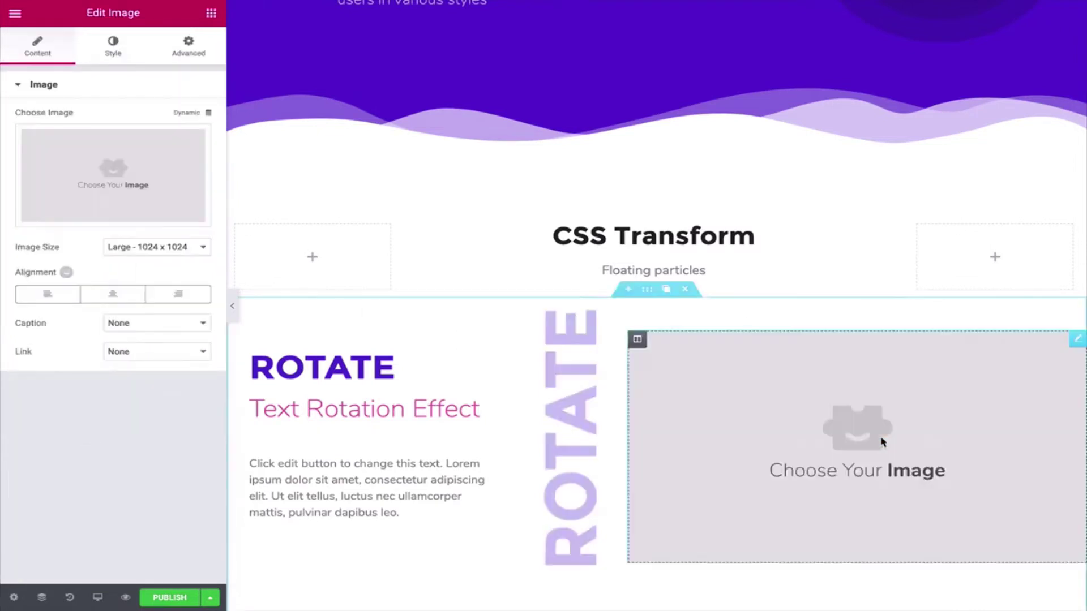
{"action": "left_click", "coordinate": [97, 161]}
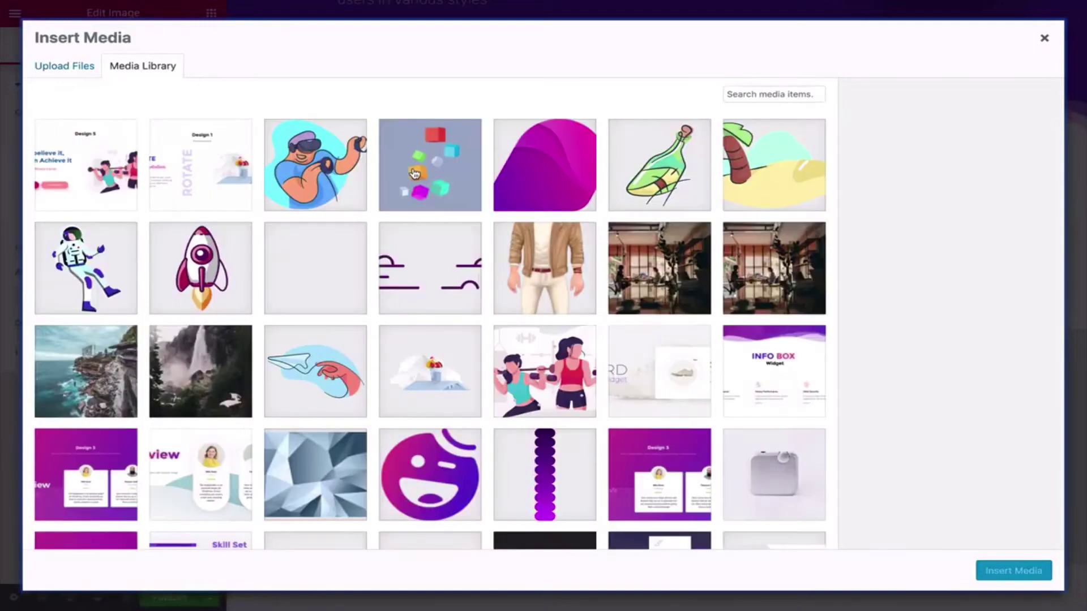
{"action": "left_click", "coordinate": [310, 176]}
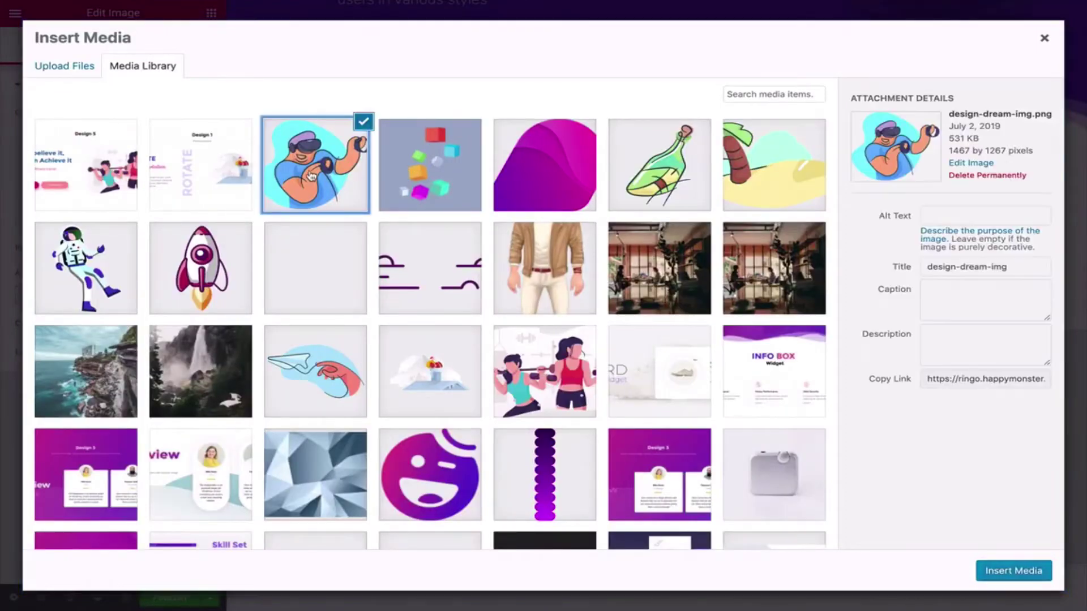
{"action": "left_click", "coordinate": [983, 573]}
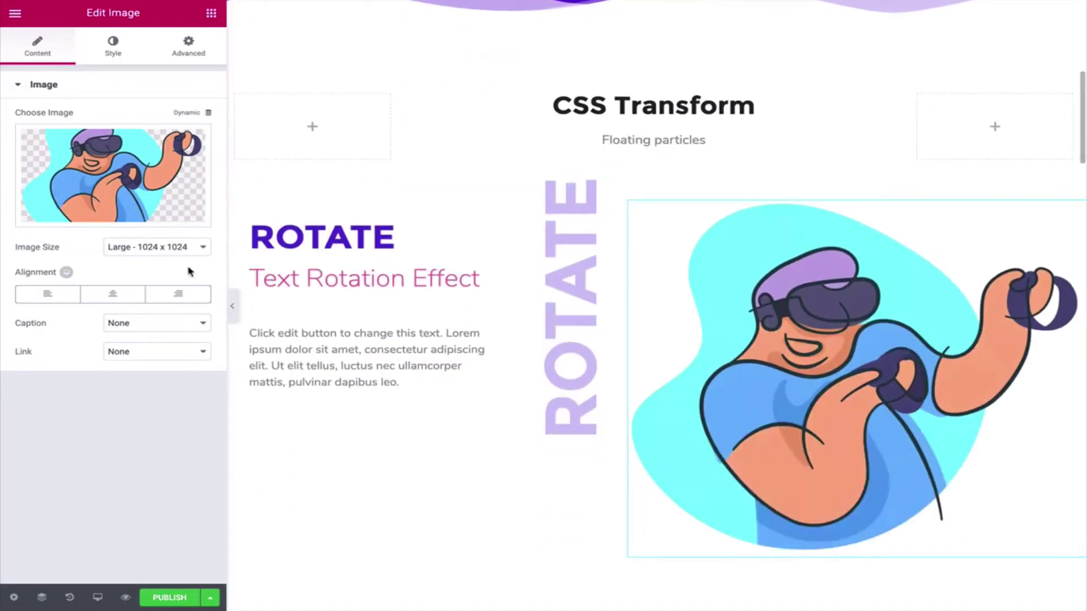
Step: Set the image size to Full and its width to 74
{"action": "left_click", "coordinate": [148, 245]}
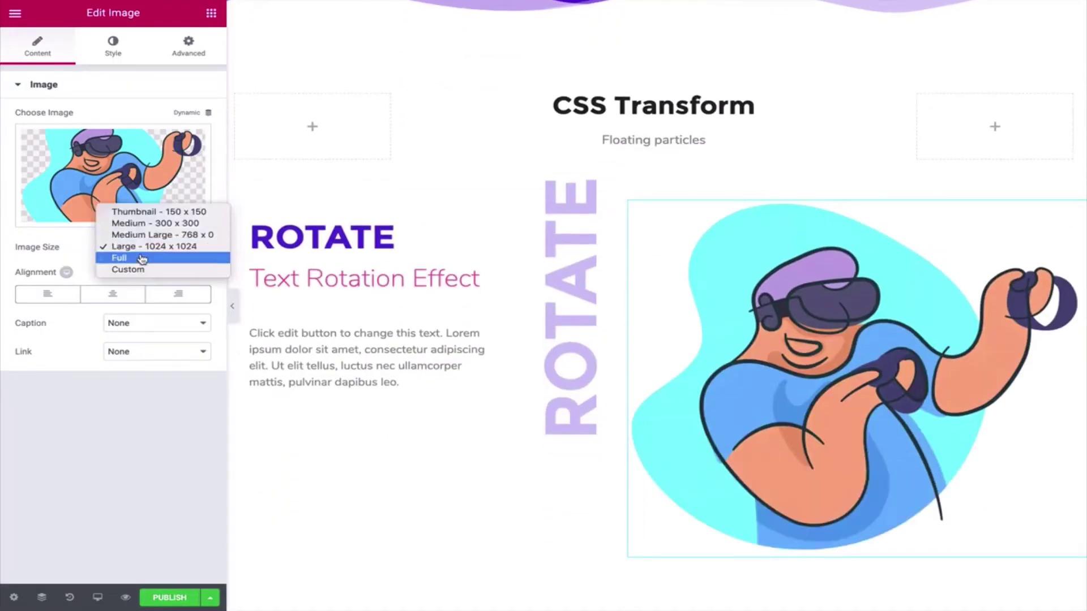
{"action": "left_click", "coordinate": [142, 258]}
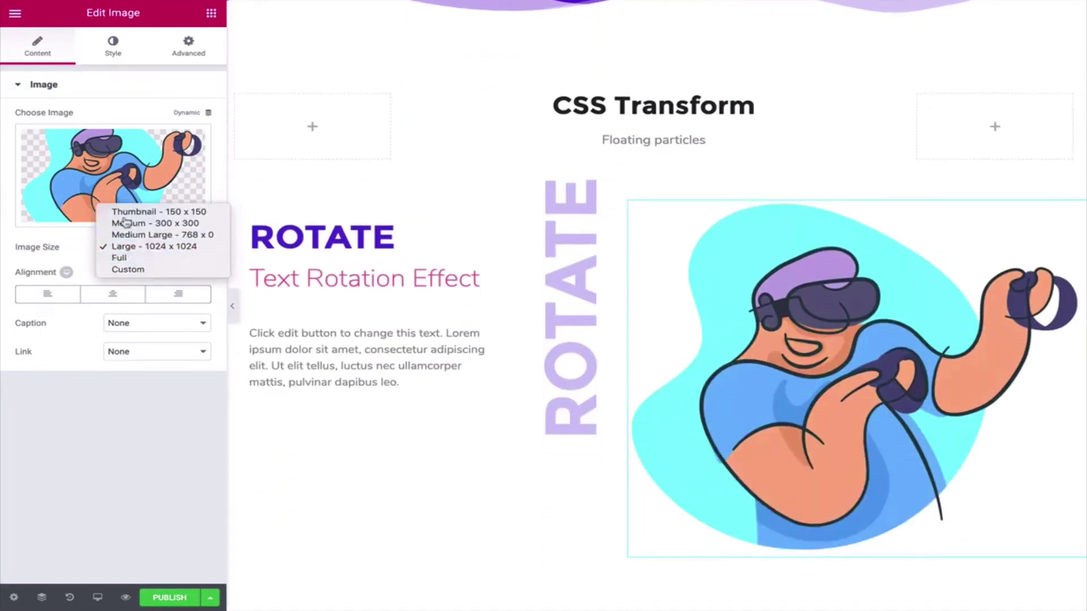
{"action": "left_click", "coordinate": [116, 49]}
{"action": "left_click_drag", "start_coordinate": [60, 137], "coordinate": [116, 138]}
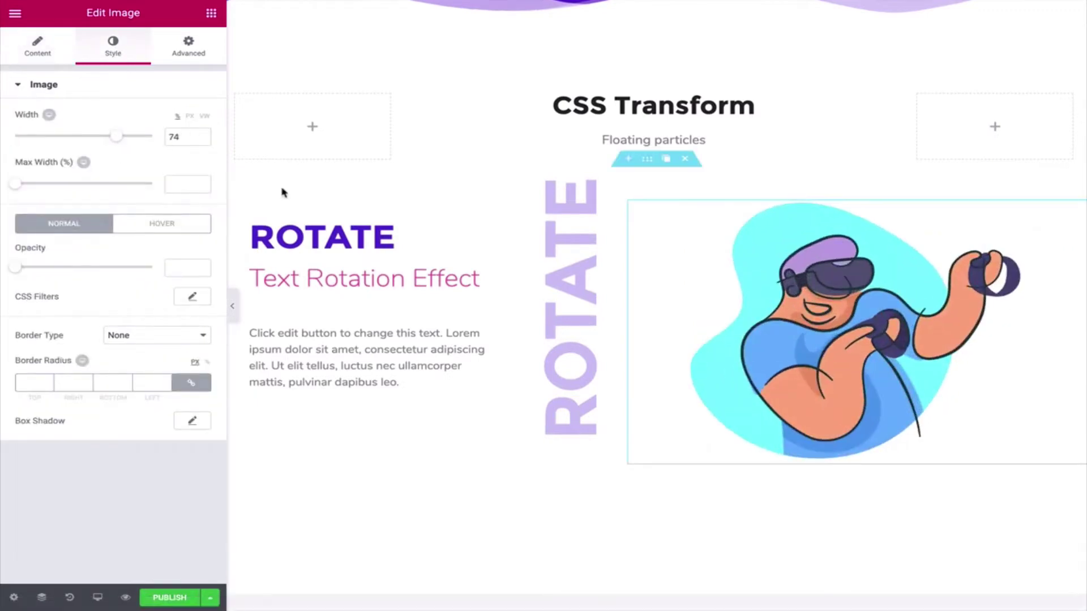
Step: Enable CSS Transform on the image and rotate it slightly on Z
{"action": "left_click", "coordinate": [190, 54]}
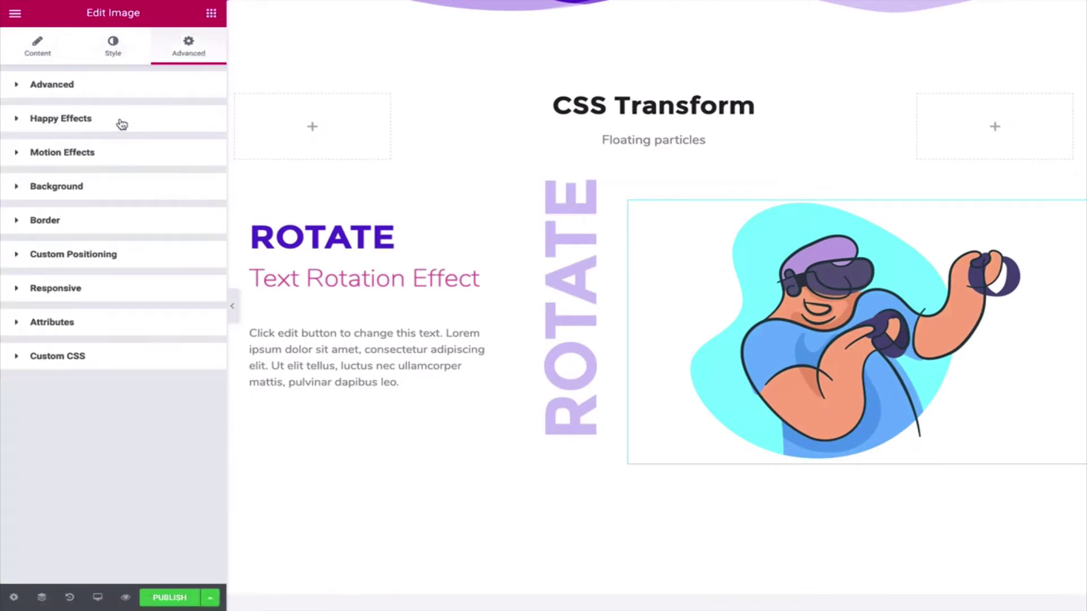
{"action": "left_click", "coordinate": [121, 124]}
{"action": "left_click", "coordinate": [199, 184]}
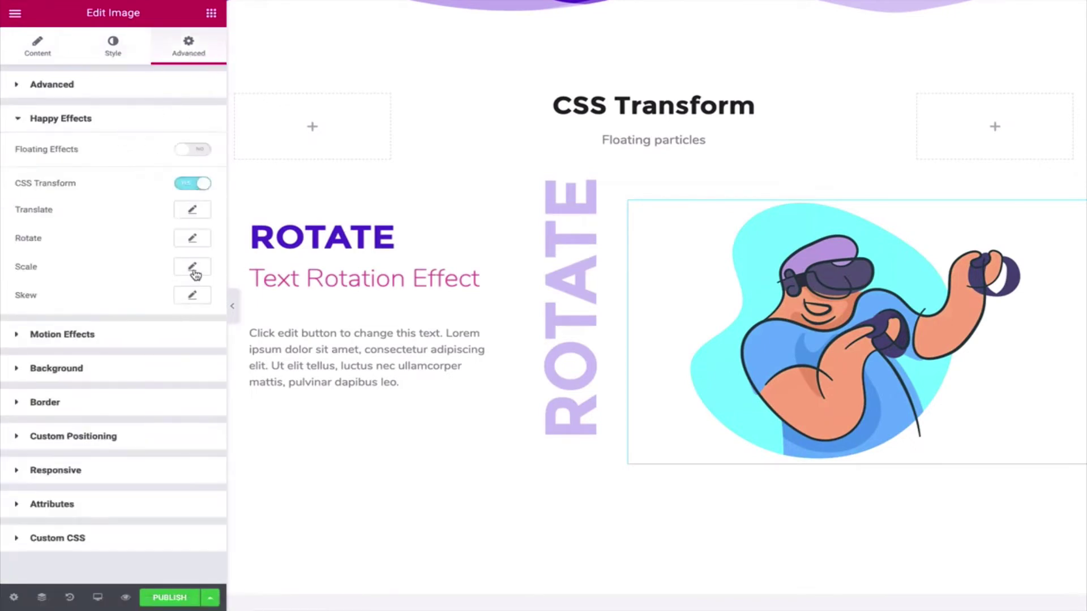
{"action": "left_click", "coordinate": [193, 240]}
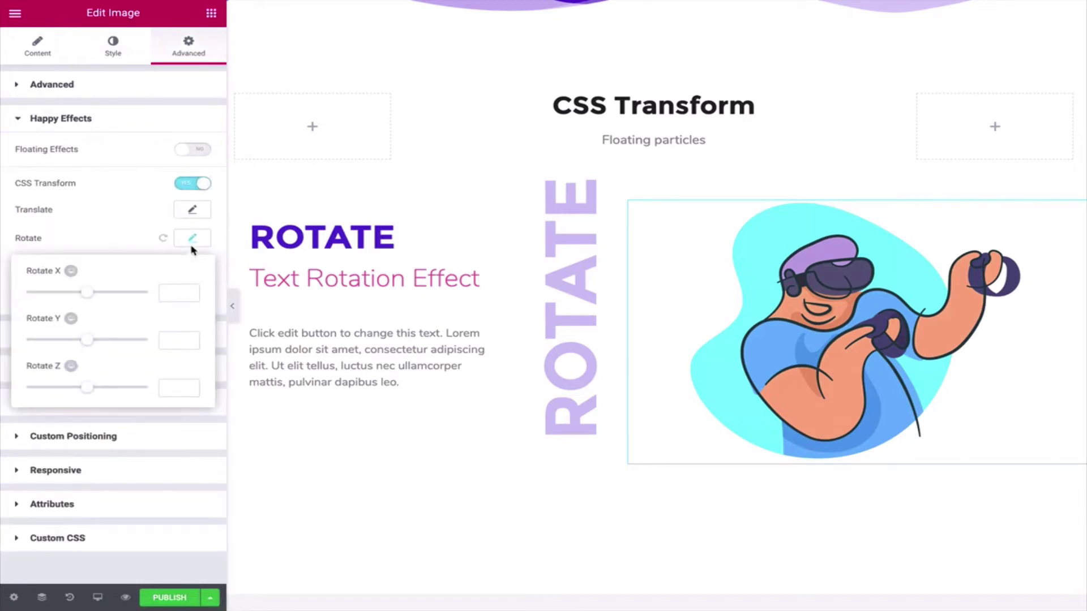
{"action": "left_click_drag", "start_coordinate": [88, 390], "coordinate": [99, 389]}
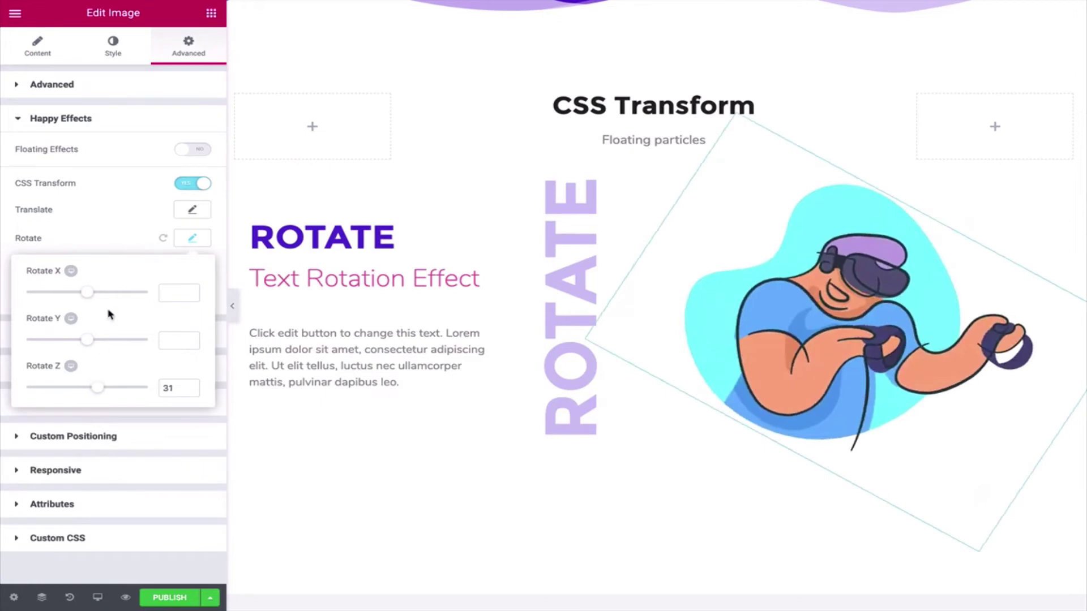
{"action": "left_click", "coordinate": [122, 256]}
Step: Skew the image to -14 on the Y axis
{"action": "left_click", "coordinate": [192, 295]}
{"action": "left_click_drag", "start_coordinate": [88, 399], "coordinate": [83, 395]}
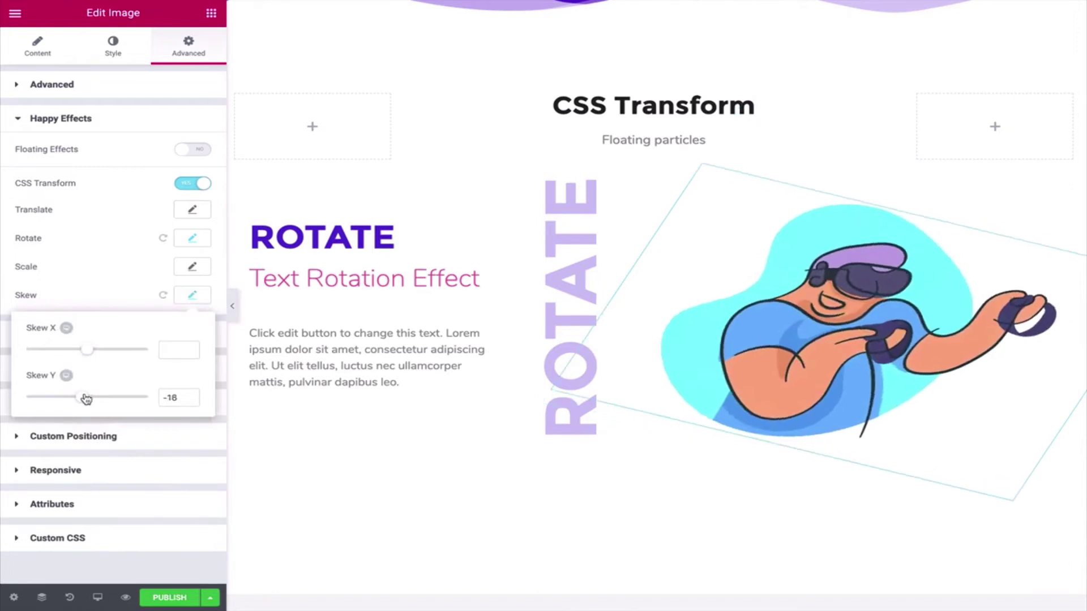
{"action": "left_click", "coordinate": [176, 397]}
{"action": "key", "text": "Up"}
{"action": "key", "text": "Up"}
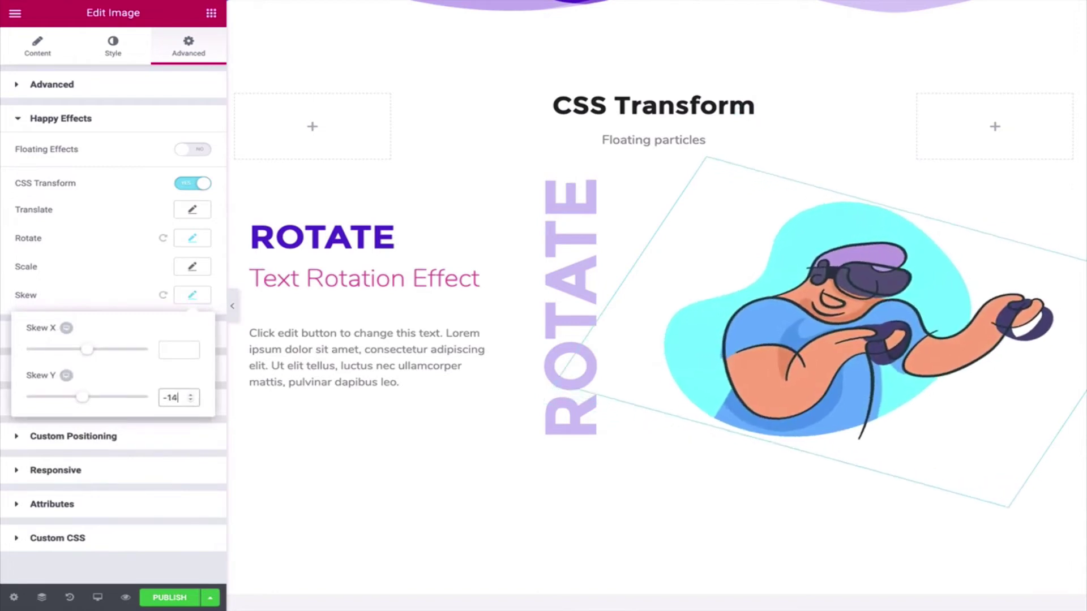
{"action": "left_click", "coordinate": [82, 295]}
Step: Scale the image to 1.2 on X and Y, then preview the live page
{"action": "left_click", "coordinate": [194, 270]}
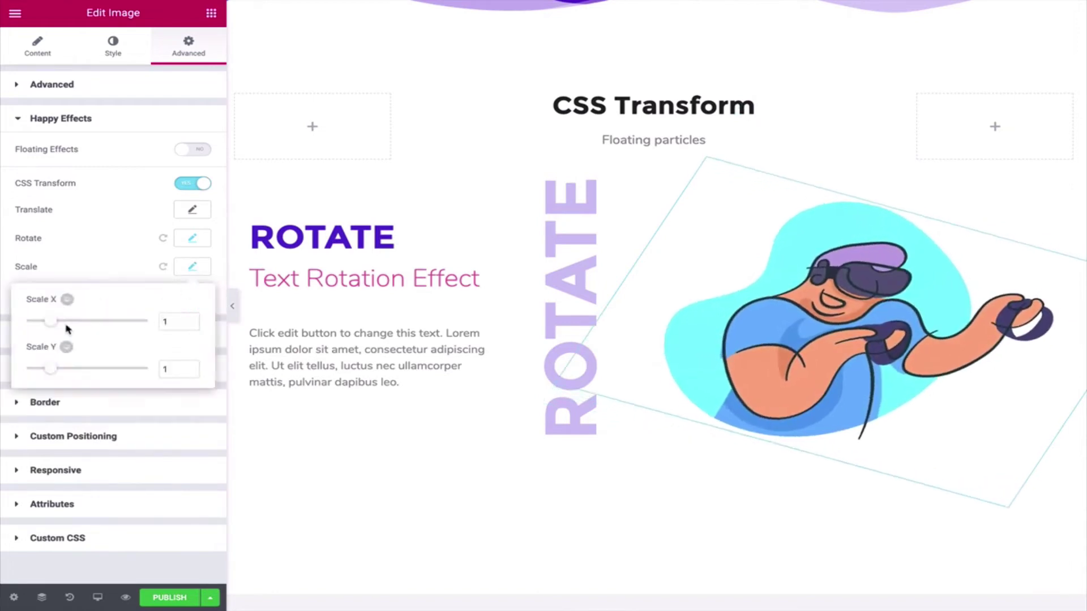
{"action": "left_click", "coordinate": [167, 321]}
{"action": "key", "text": "Up"}
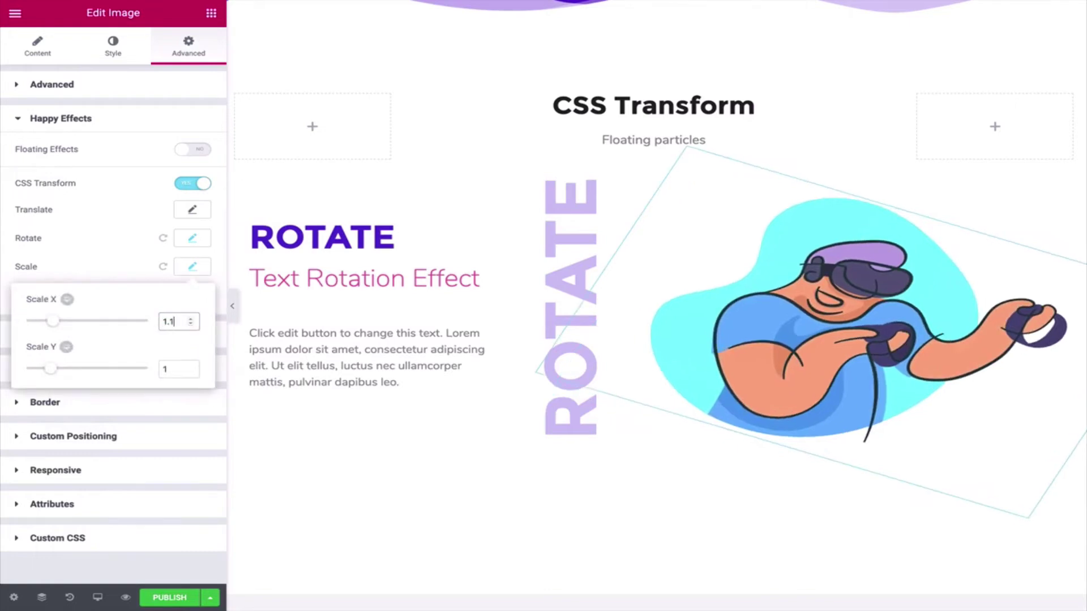
{"action": "key", "text": "Up"}
{"action": "left_click", "coordinate": [170, 369]}
{"action": "key", "text": "Up"}
{"action": "key", "text": "Up"}
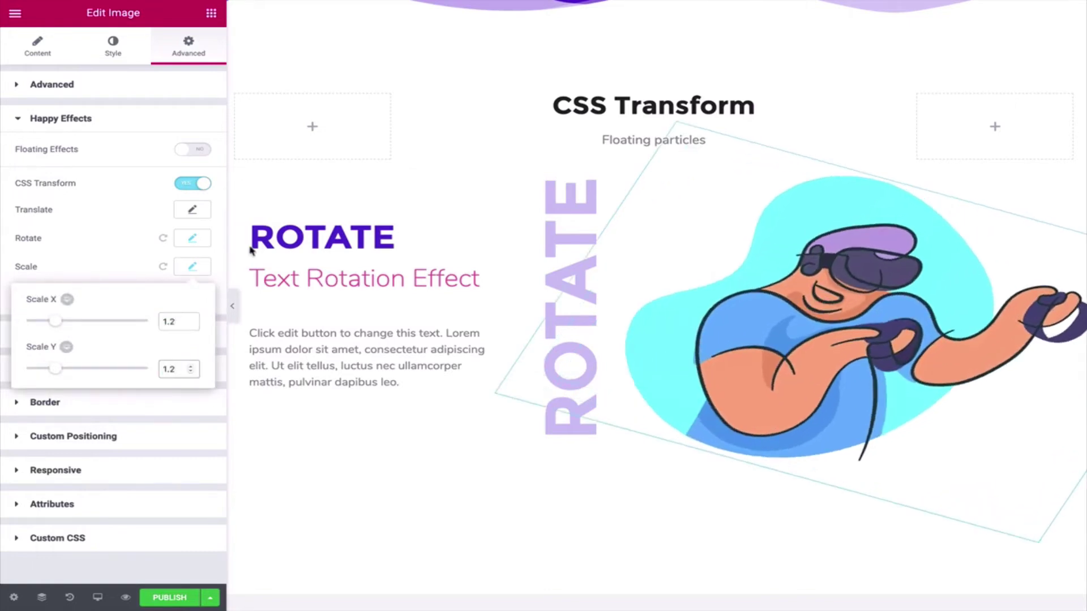
{"action": "left_click", "coordinate": [131, 267]}
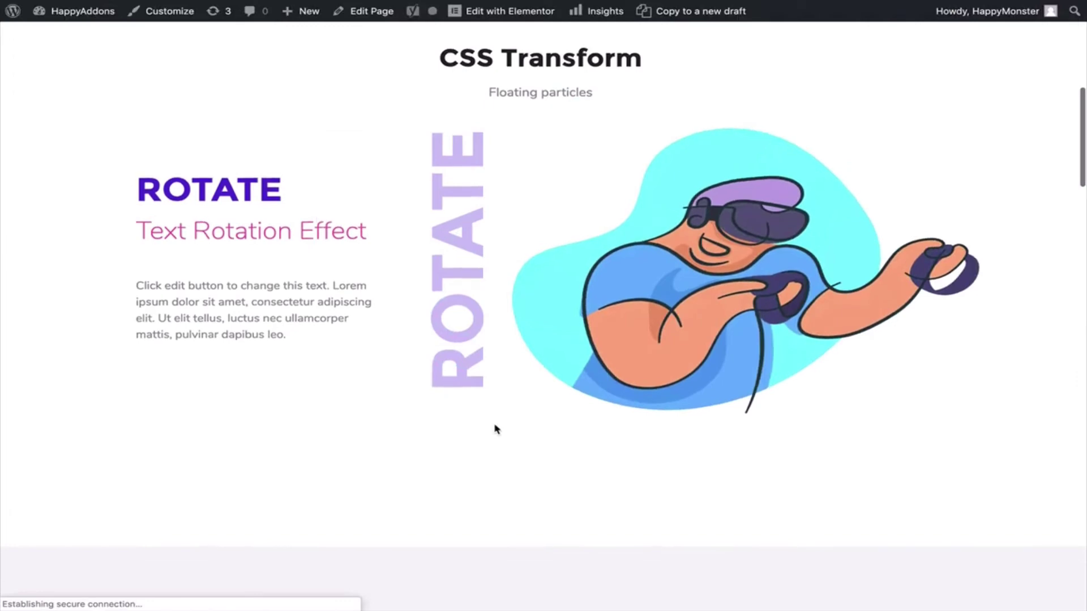
Step: Scroll the live page to review the vertical ROTATE watermark beside the transformed illustration
{"action": "scroll", "coordinate": [496, 429], "scroll_direction": "up", "scroll_amount": 3}
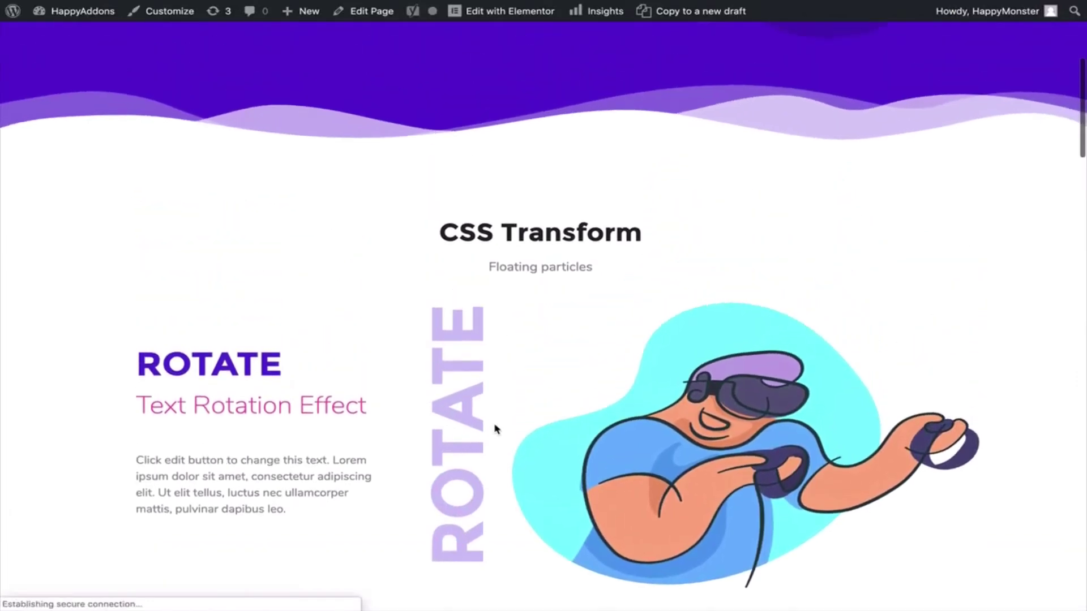
{"action": "scroll", "coordinate": [496, 429], "scroll_direction": "up", "scroll_amount": 3}
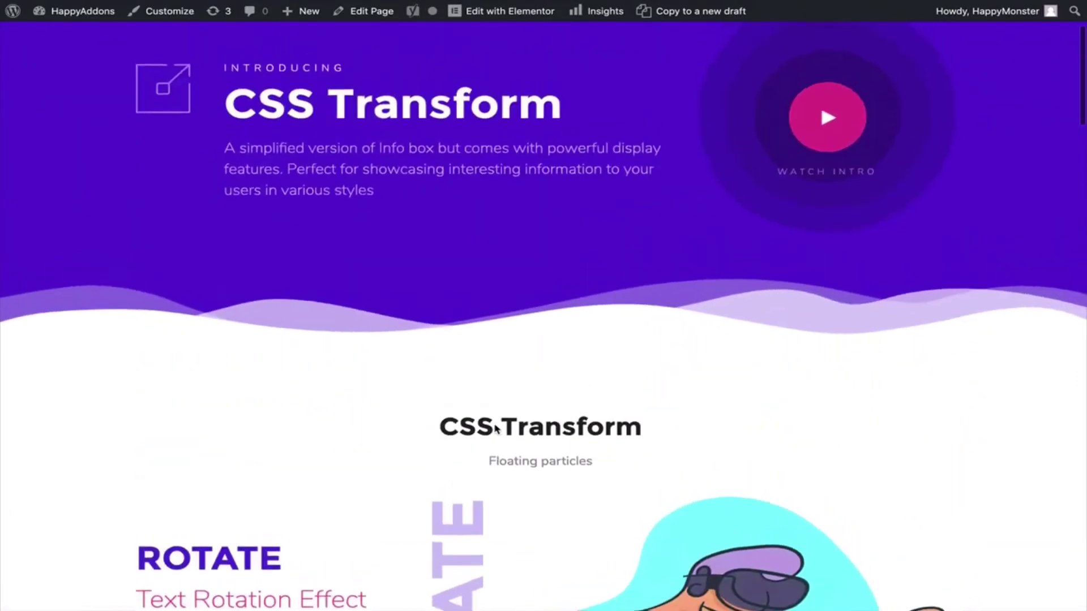
{"action": "scroll", "coordinate": [496, 429], "scroll_direction": "up", "scroll_amount": 3}
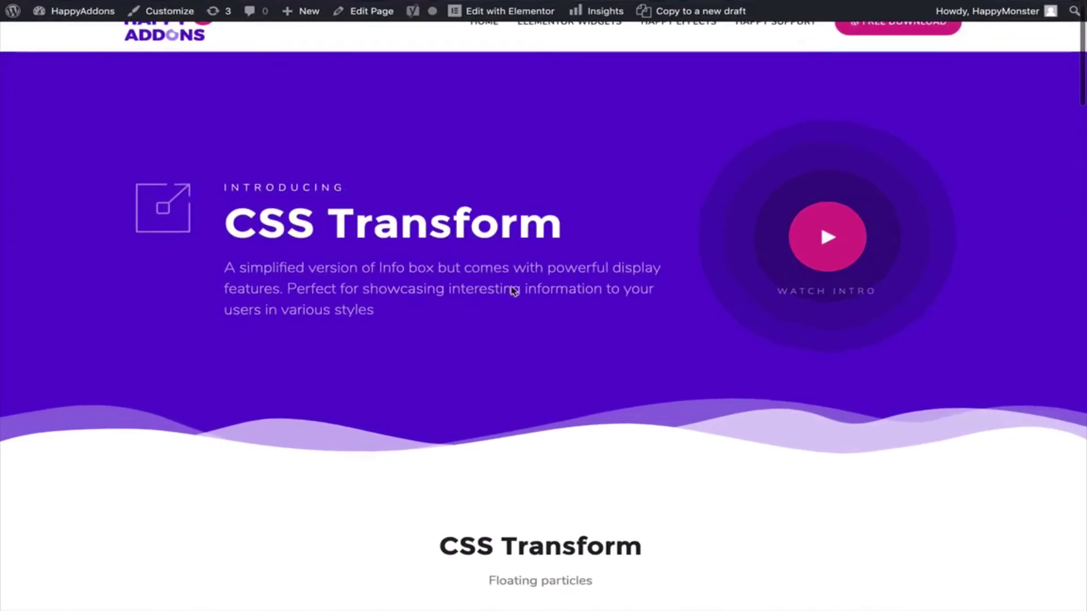
{"action": "scroll", "coordinate": [521, 211], "scroll_direction": "down", "scroll_amount": 5}
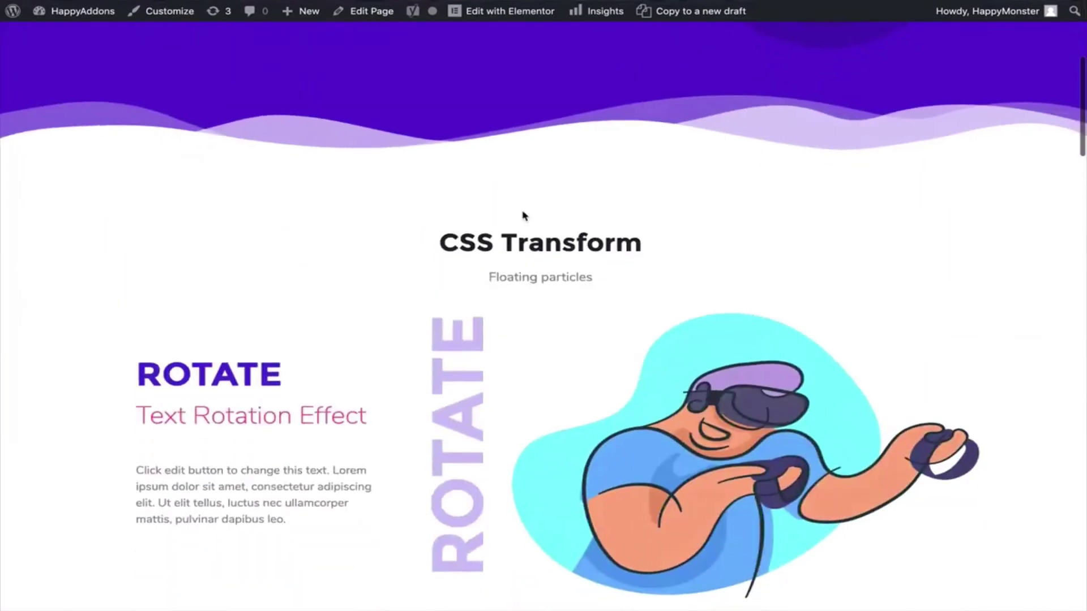
{"action": "scroll", "coordinate": [522, 216], "scroll_direction": "down", "scroll_amount": 2}
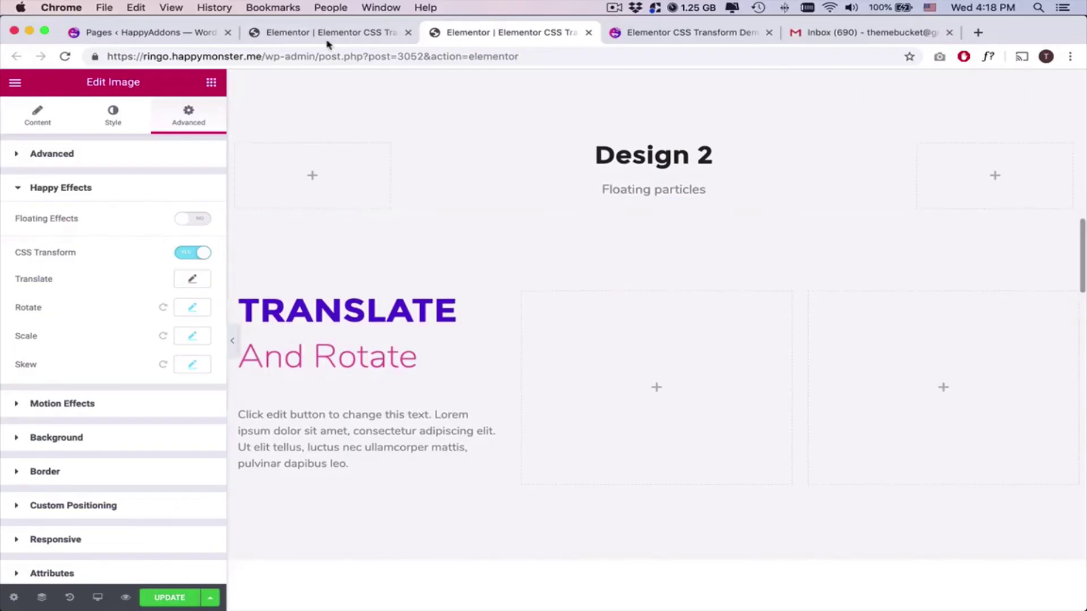
Step: Copy the Trendy Design info box and paste it into Design 2's first empty column
{"action": "left_click", "coordinate": [326, 35]}
{"action": "right_click", "coordinate": [601, 321]}
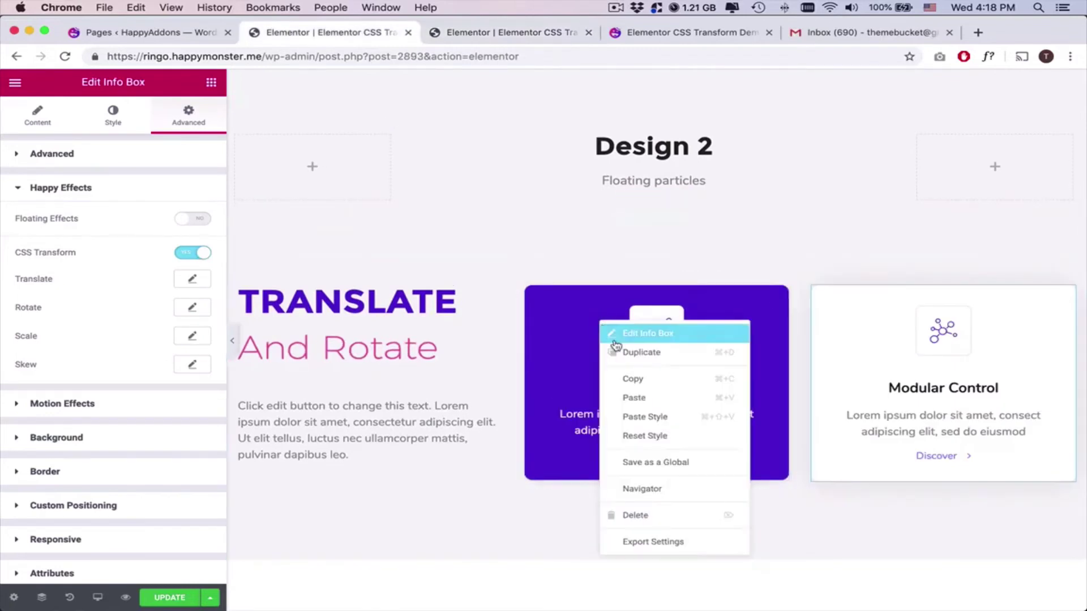
{"action": "left_click", "coordinate": [630, 378]}
{"action": "key", "text": "ctrl+Tab"}
{"action": "right_click", "coordinate": [613, 306]}
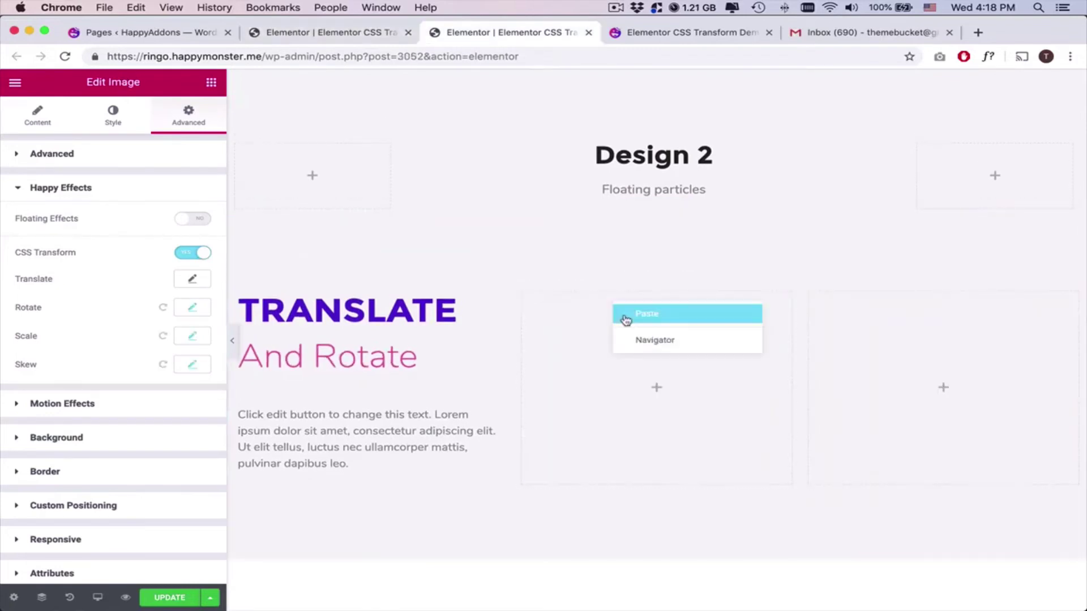
{"action": "left_click", "coordinate": [625, 315]}
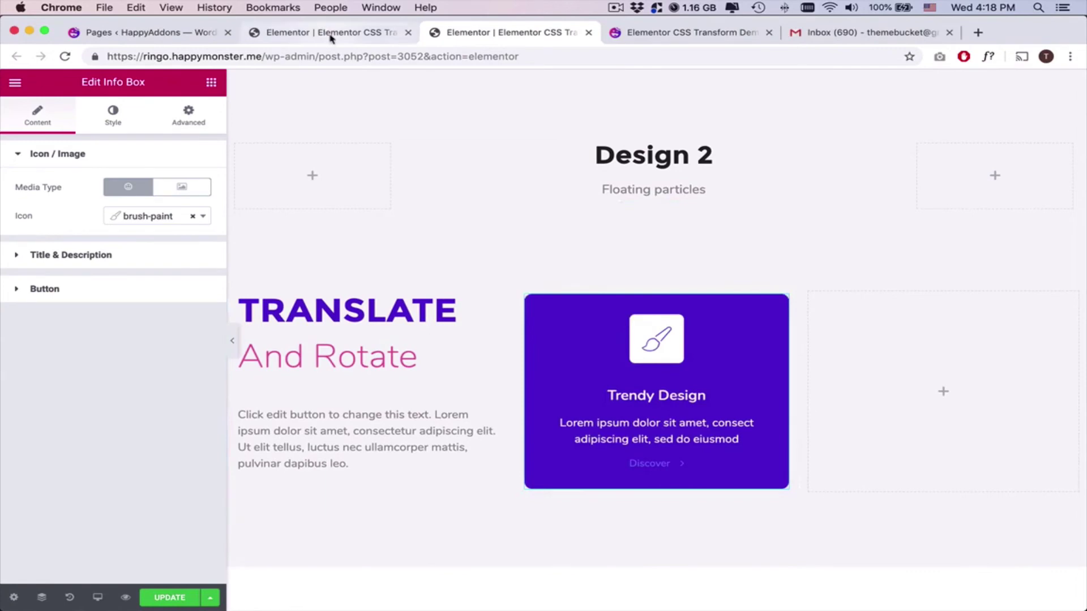
Step: Copy the Modular Control info box into the remaining empty Design 2 column
{"action": "left_click", "coordinate": [331, 35]}
{"action": "right_click", "coordinate": [840, 357]}
{"action": "left_click", "coordinate": [871, 415]}
{"action": "left_click", "coordinate": [512, 34]}
{"action": "right_click", "coordinate": [868, 368]}
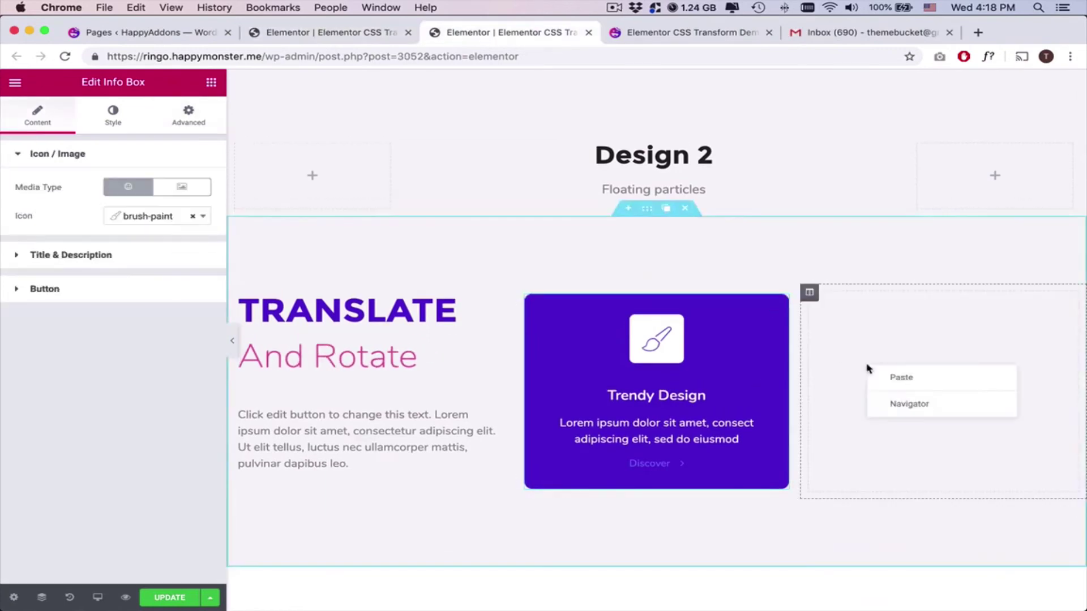
{"action": "left_click", "coordinate": [897, 377]}
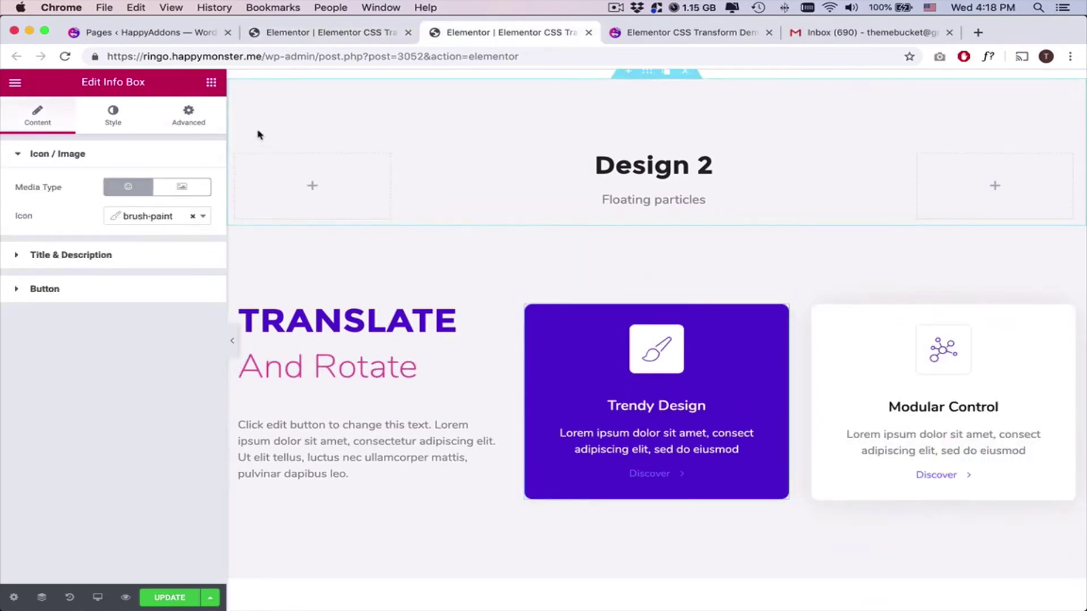
{"action": "left_click", "coordinate": [189, 116]}
{"action": "left_click", "coordinate": [122, 161]}
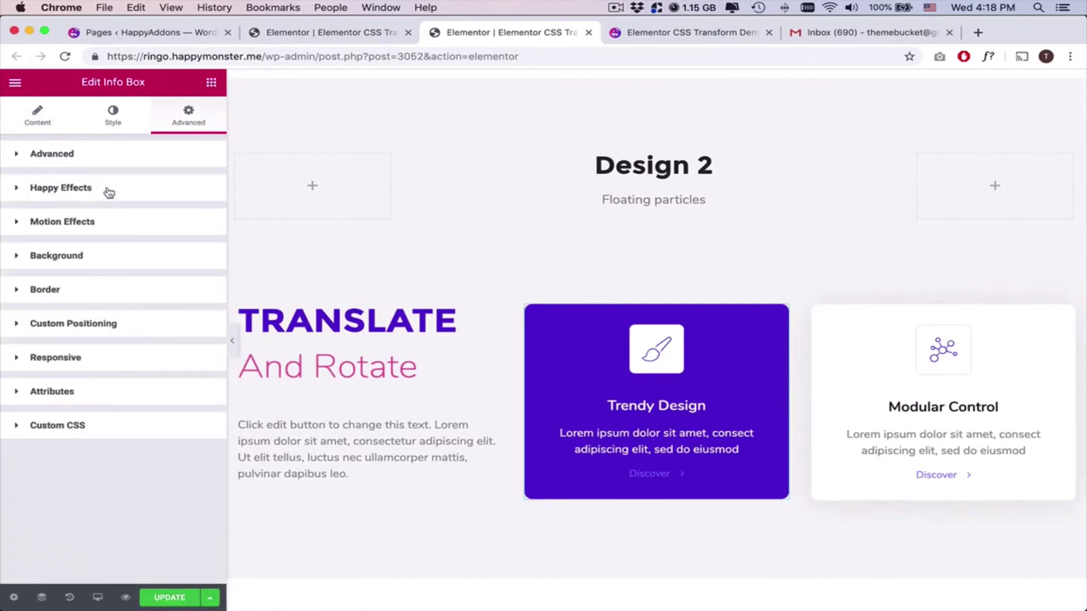
Step: Enable CSS Transform on Trendy Design and translate it X 30, Y -8
{"action": "left_click", "coordinate": [109, 190]}
{"action": "left_click", "coordinate": [193, 253]}
{"action": "left_click", "coordinate": [193, 280]}
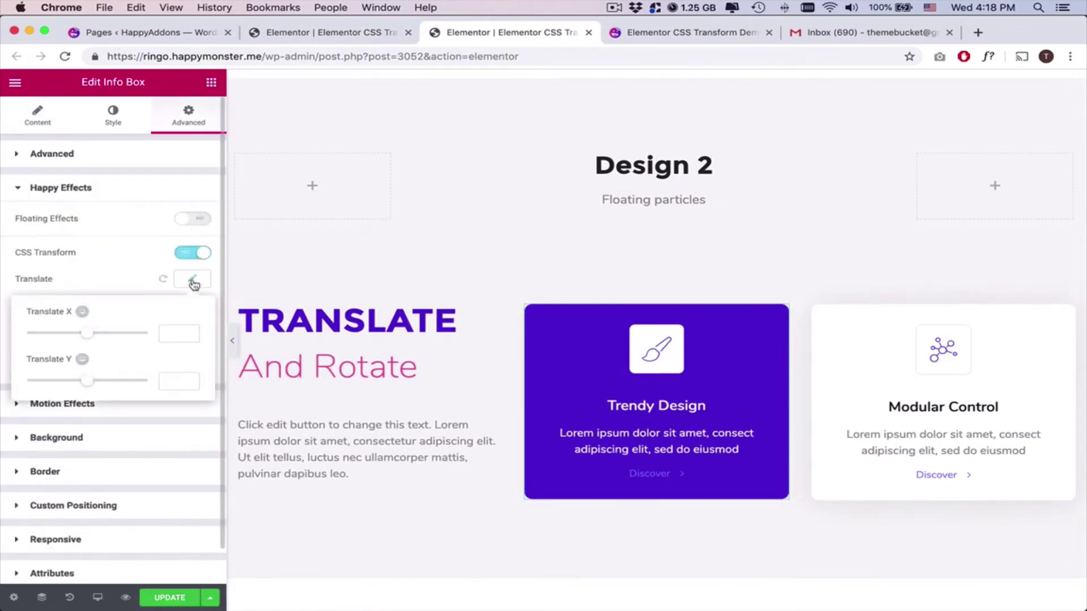
{"action": "left_click", "coordinate": [95, 334]}
{"action": "double_click", "coordinate": [170, 334]}
{"action": "type", "text": "30"}
{"action": "left_click", "coordinate": [170, 381]}
{"action": "type", "text": "-7"}
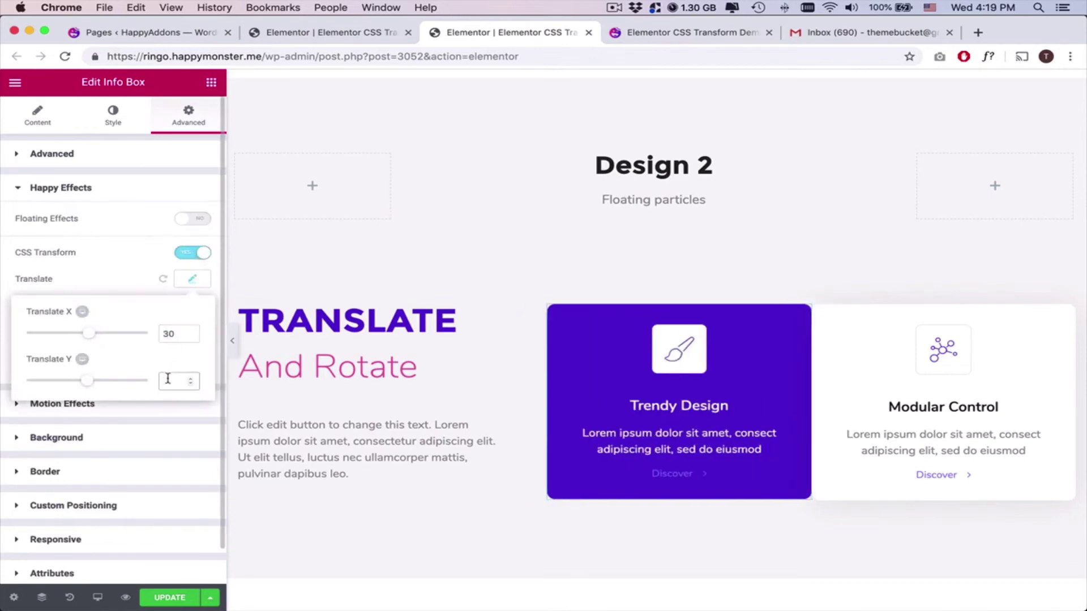
{"action": "key", "text": "BackSpace"}
{"action": "type", "text": "8"}
{"action": "left_click", "coordinate": [98, 292]}
Step: Set the Trendy Design box's Rotate Z to -8
{"action": "left_click", "coordinate": [191, 308]}
{"action": "left_click", "coordinate": [172, 455]}
{"action": "type", "text": "38"}
{"action": "key", "text": "Left"}
{"action": "key", "text": "BackSpace"}
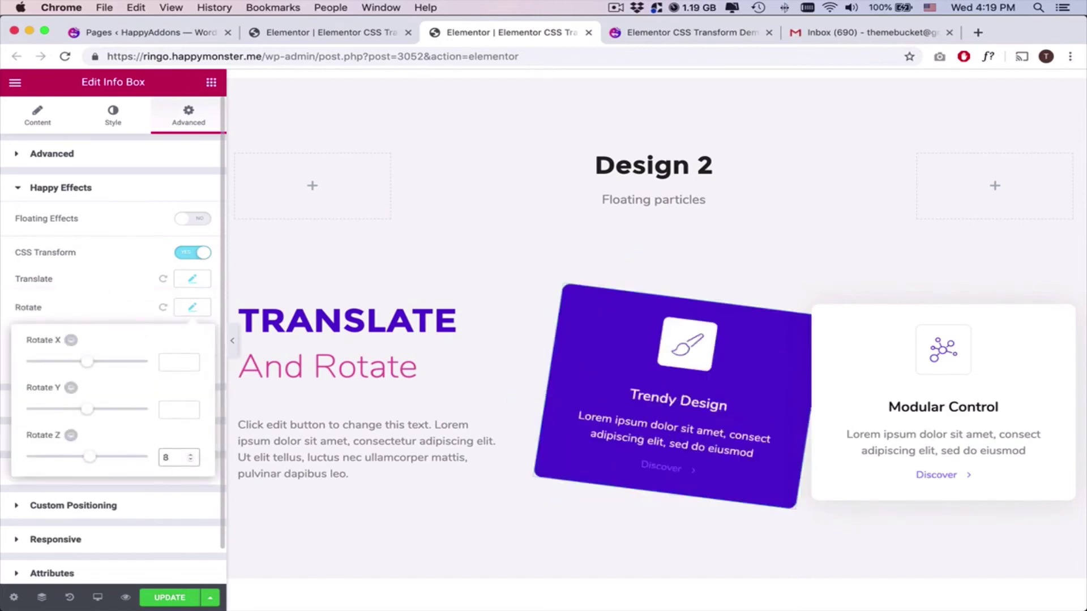
{"action": "type", "text": "-"}
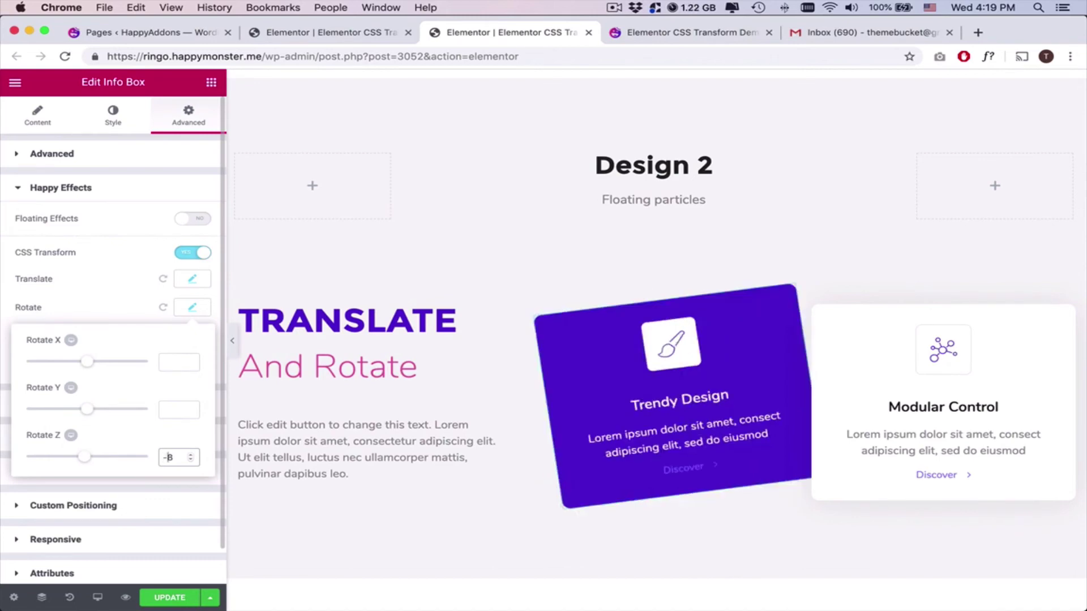
{"action": "left_click", "coordinate": [1029, 340]}
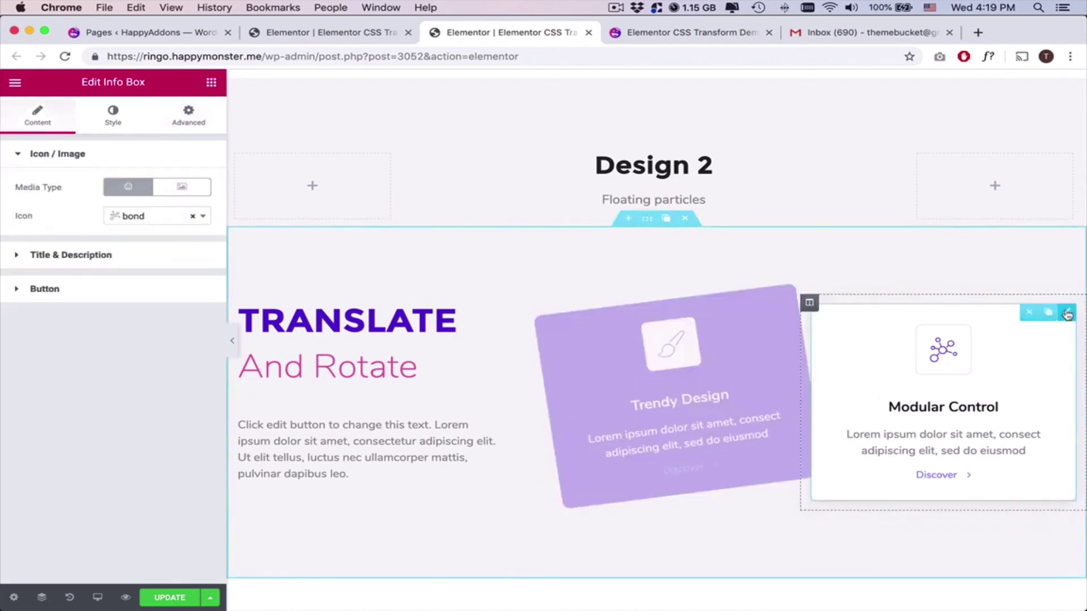
Step: Give the Modular Control info box a Rotate Z of 8
{"action": "left_click", "coordinate": [192, 115]}
{"action": "left_click", "coordinate": [105, 149]}
{"action": "left_click", "coordinate": [60, 187]}
{"action": "left_click", "coordinate": [192, 279]}
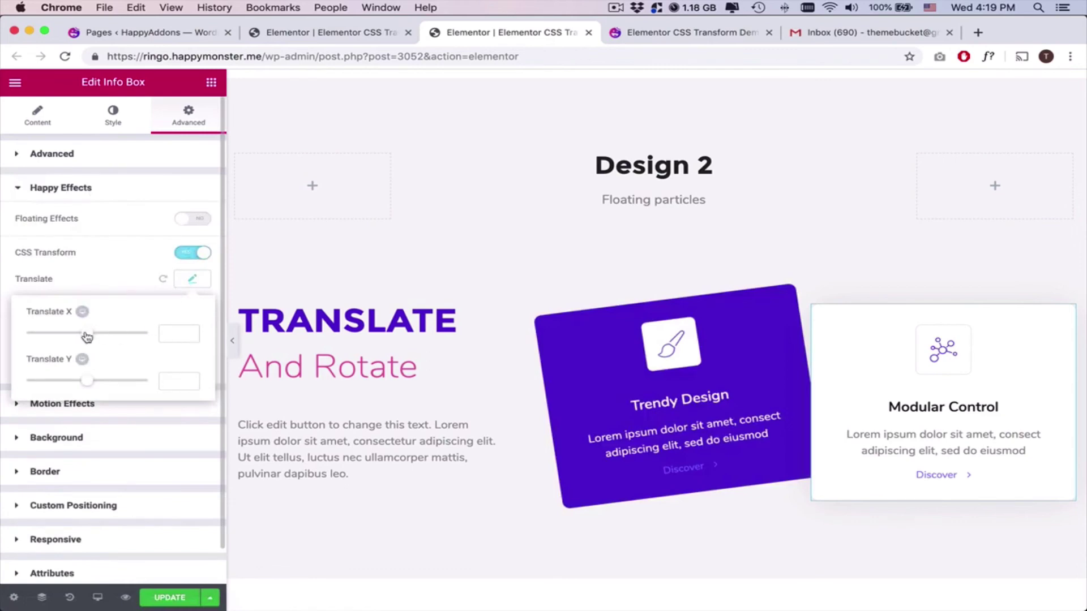
{"action": "left_click", "coordinate": [192, 279]}
{"action": "left_click", "coordinate": [192, 307]}
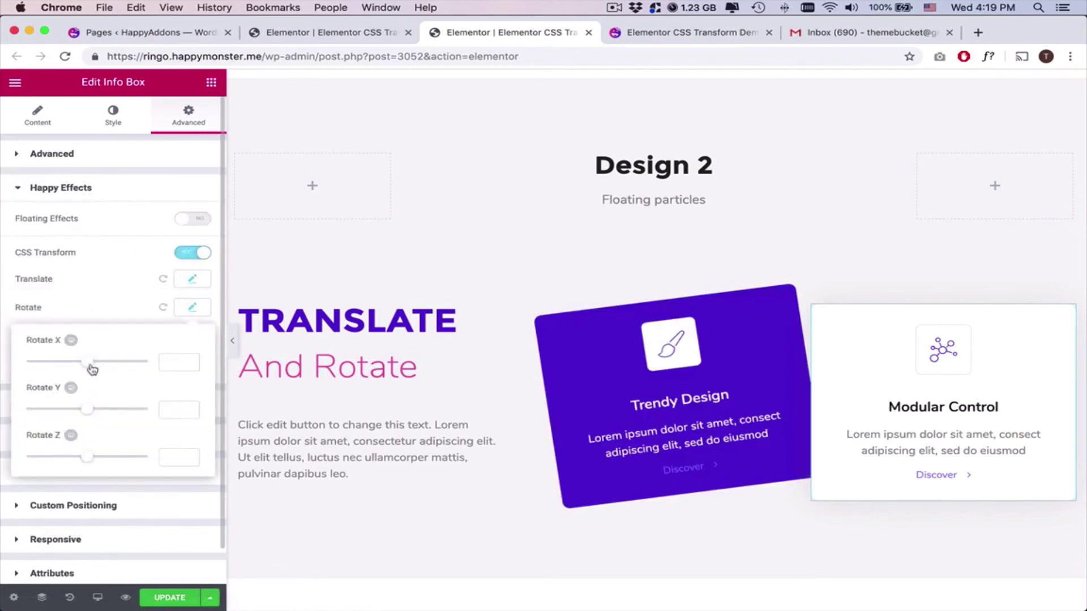
{"action": "left_click_drag", "start_coordinate": [89, 462], "coordinate": [92, 462]}
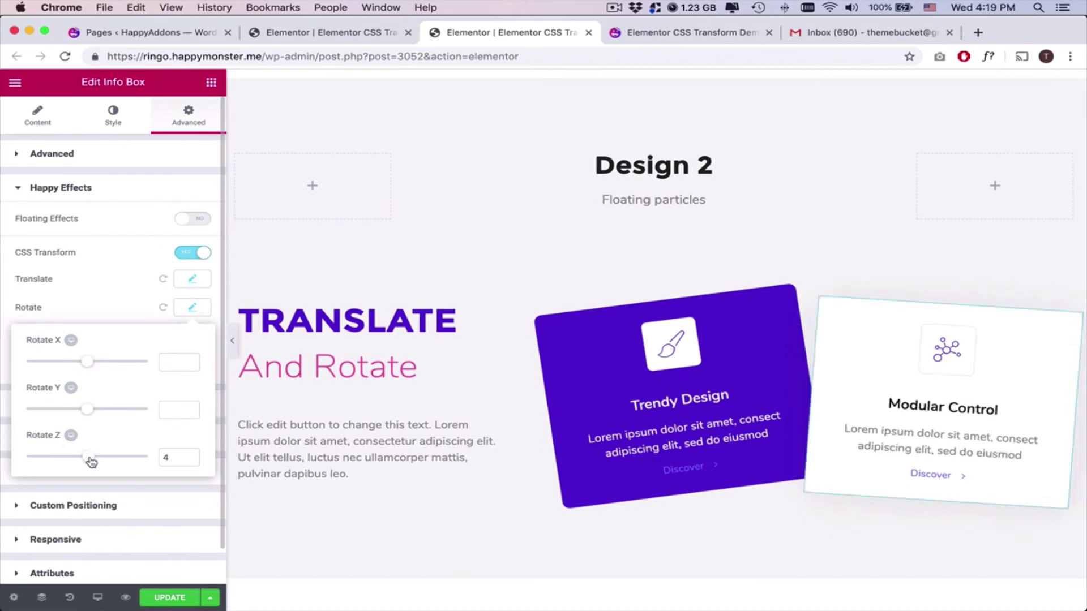
{"action": "left_click", "coordinate": [170, 457]}
{"action": "key", "text": "BackSpace"}
{"action": "type", "text": "9"}
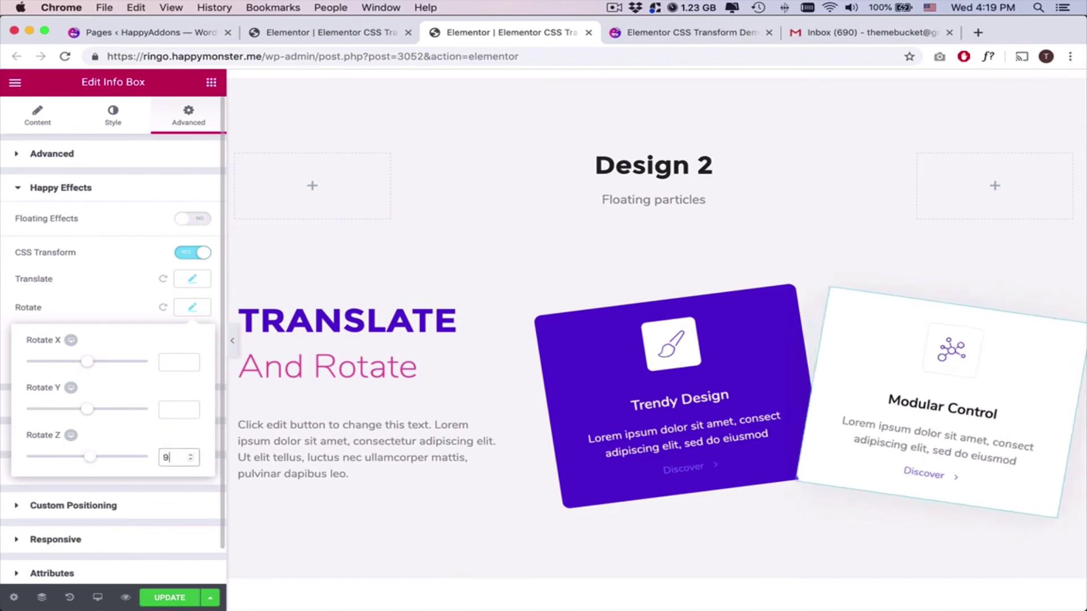
{"action": "key", "text": "Down"}
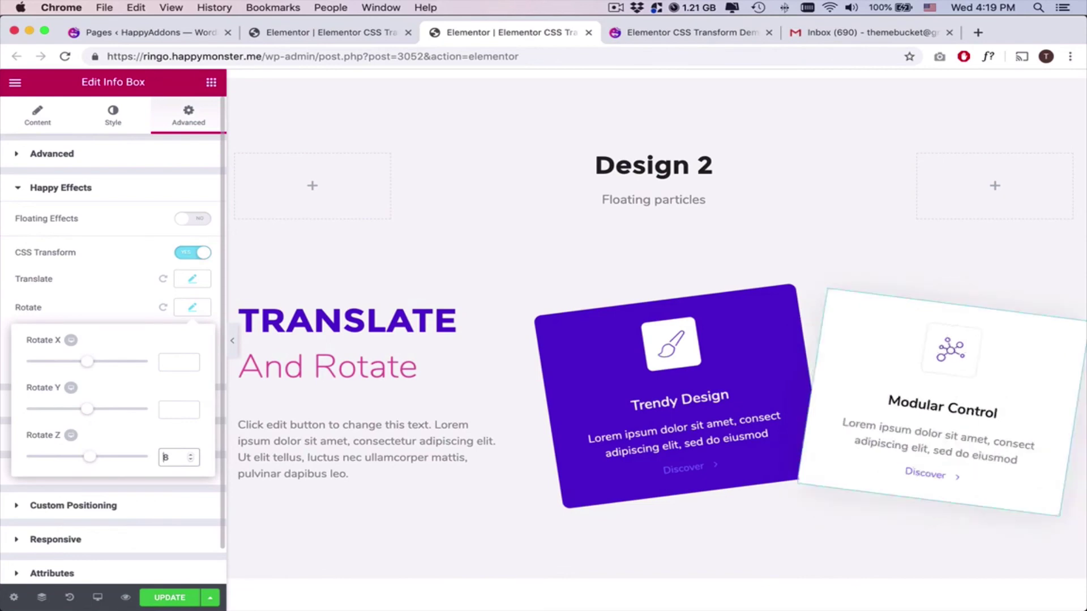
Step: Flip Trendy Design's Rotate Z from -8 to 8
{"action": "left_click", "coordinate": [163, 394]}
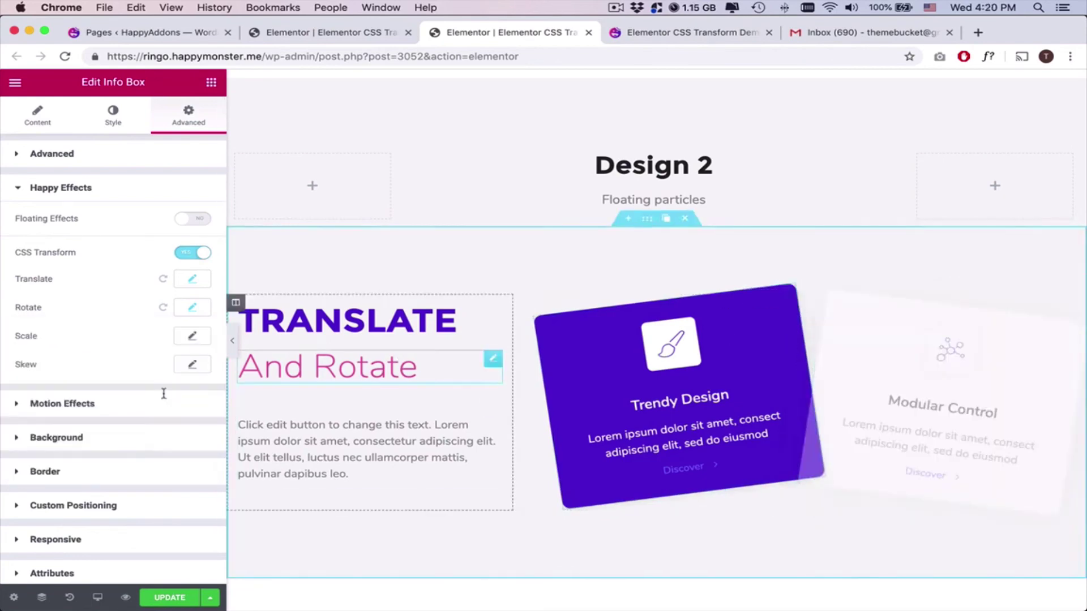
{"action": "left_click", "coordinate": [192, 307]}
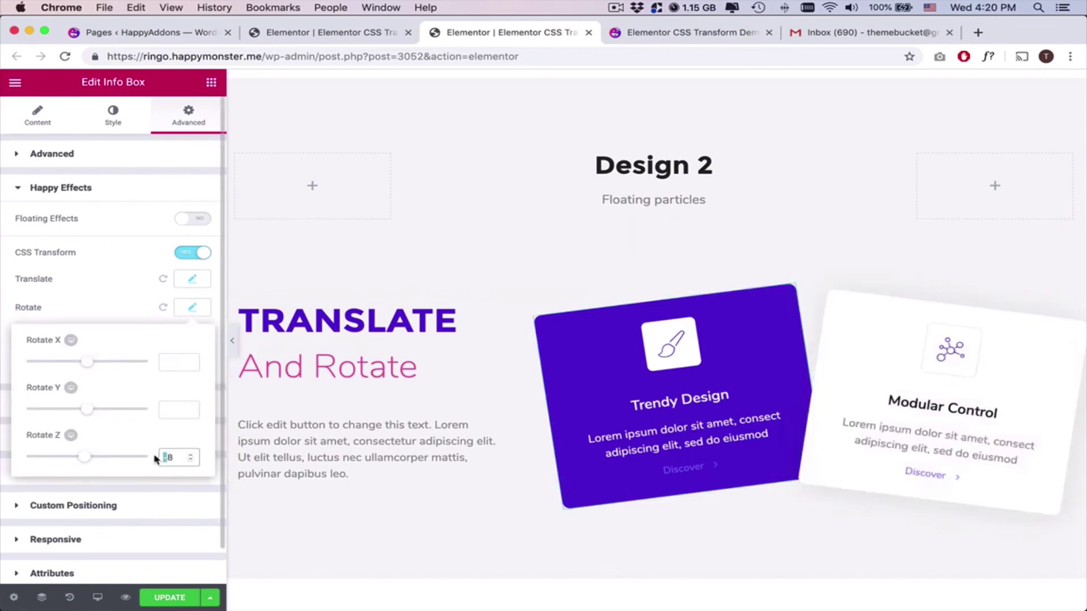
{"action": "key", "text": "BackSpace"}
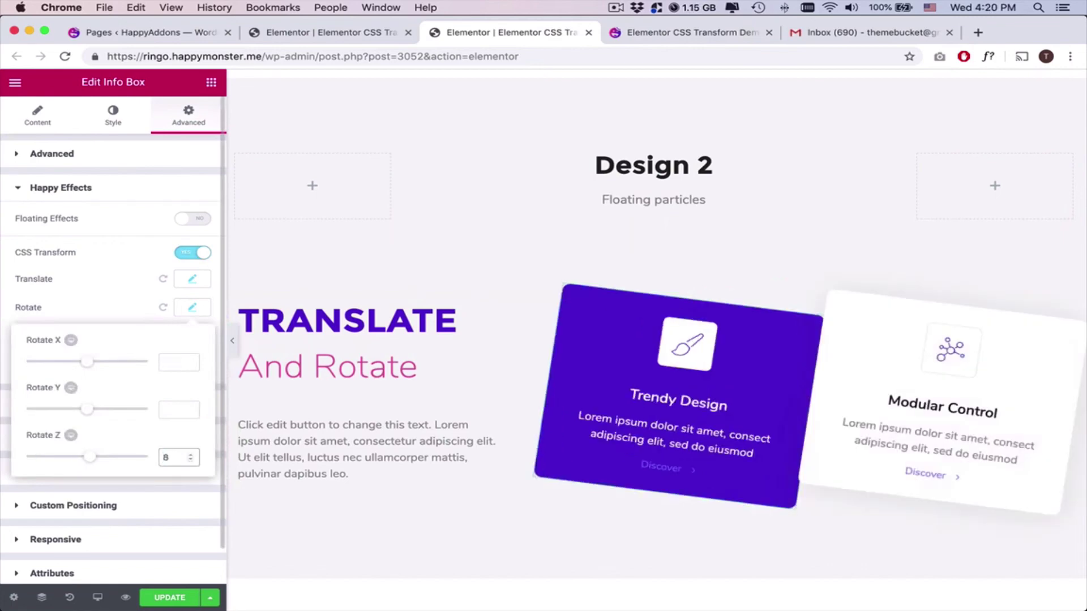